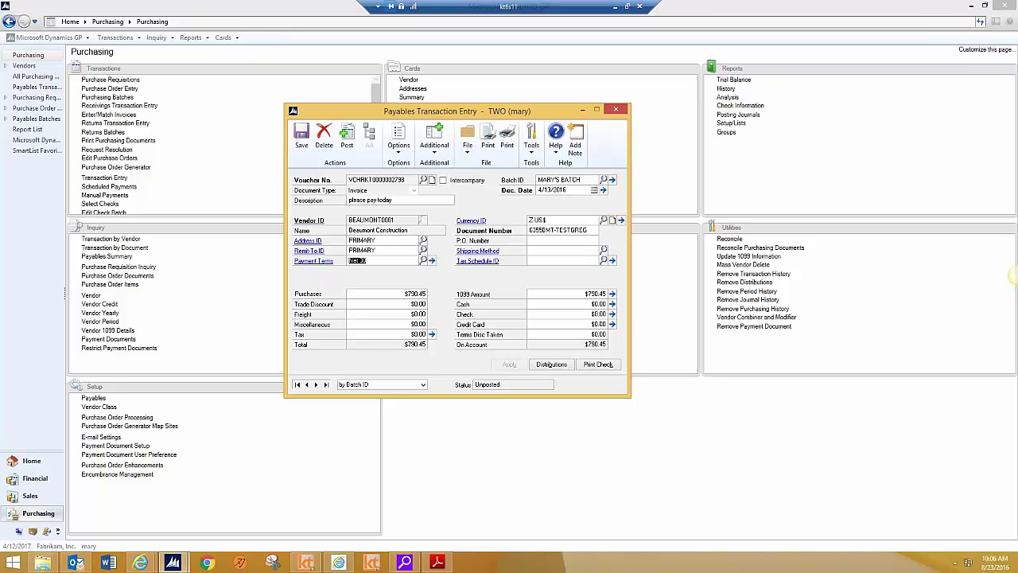
- View the PDF KT0000002798.pdf linked to the payables voucher, and close the linked-documents list
click(434, 141)
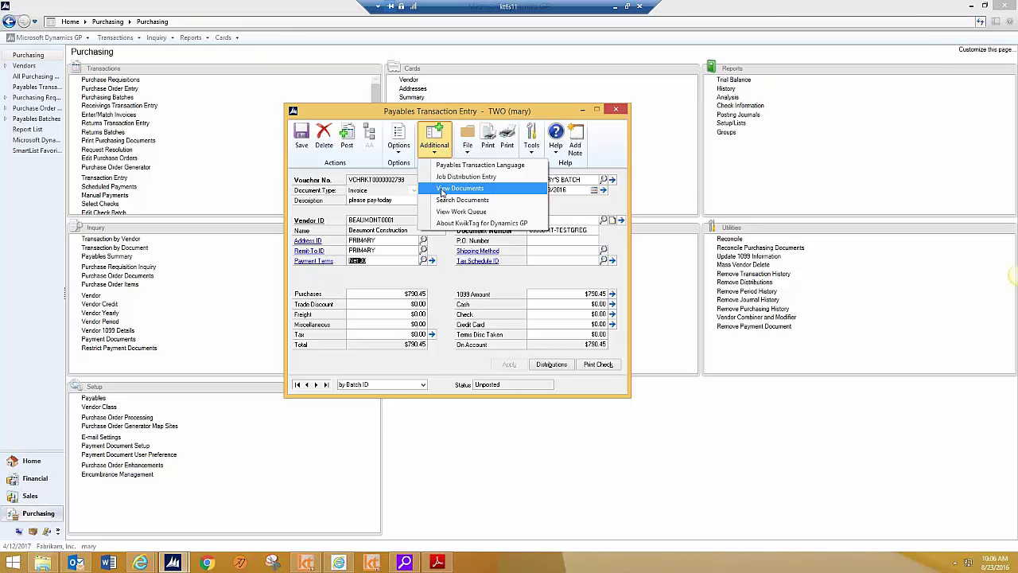
click(442, 191)
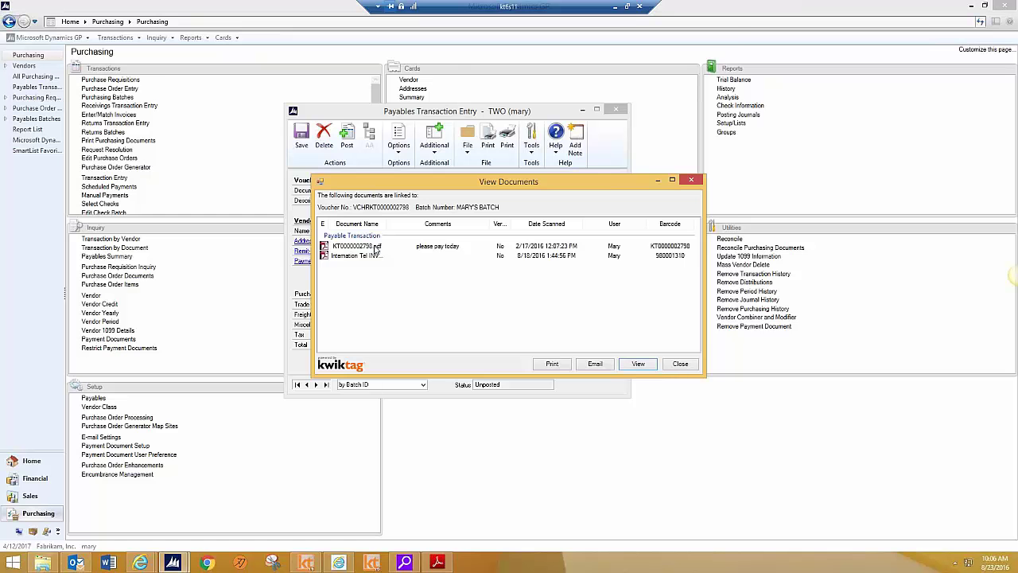
double_click(377, 248)
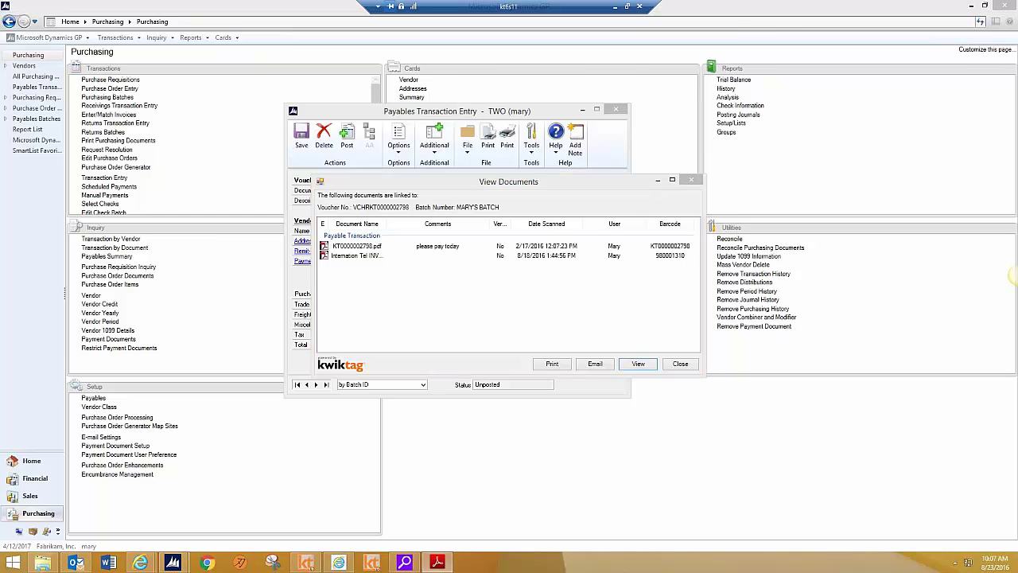
click(726, 37)
click(679, 364)
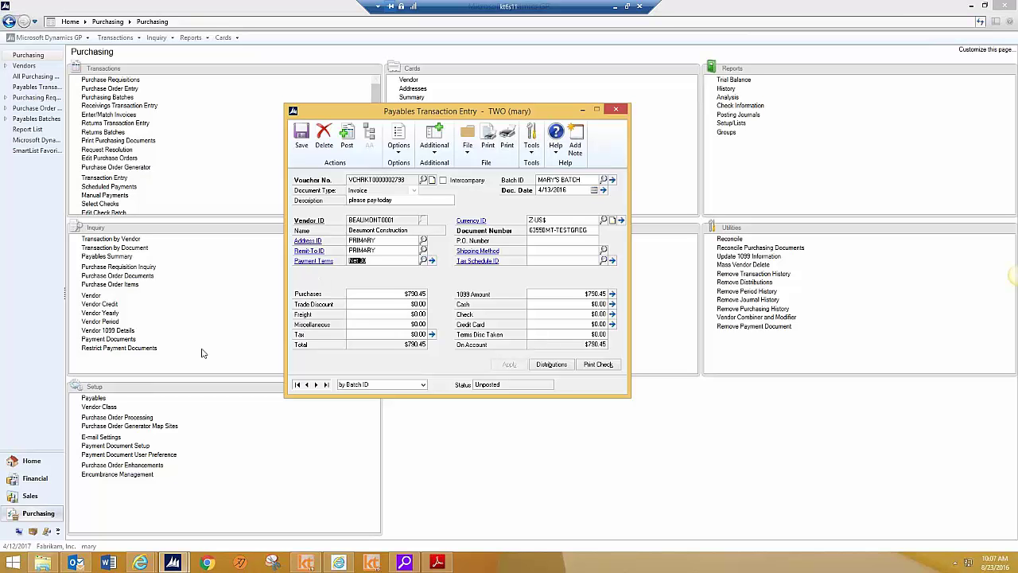
- Switch to the KwikTag site in Internet Explorer and show its work queue
mouse_move(141, 561)
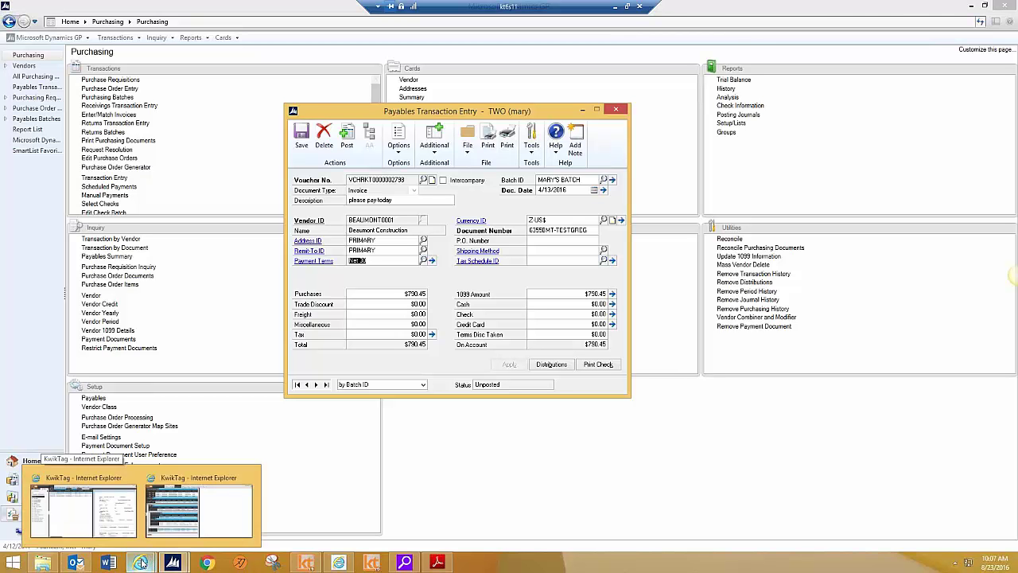
click(141, 563)
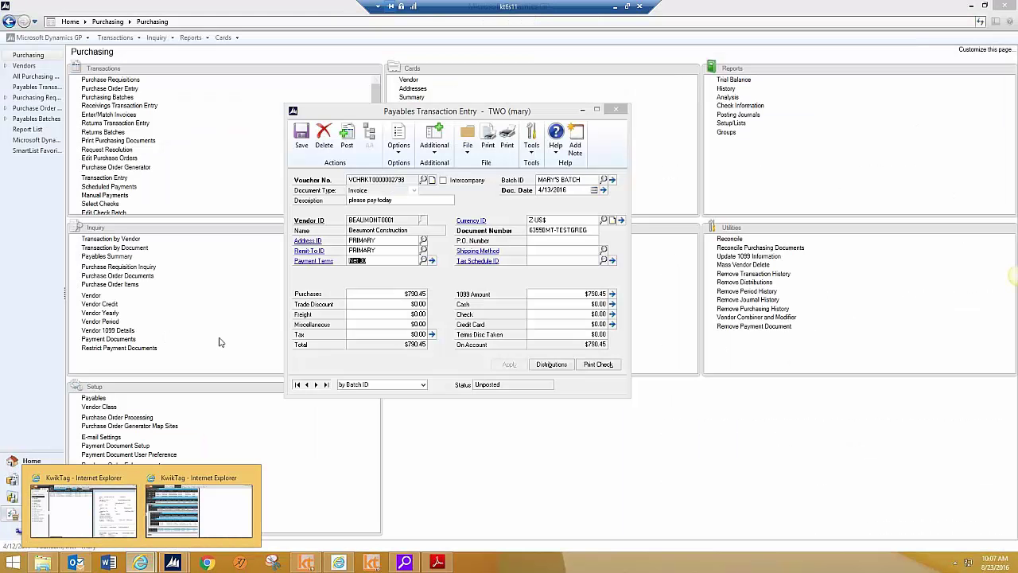
click(85, 527)
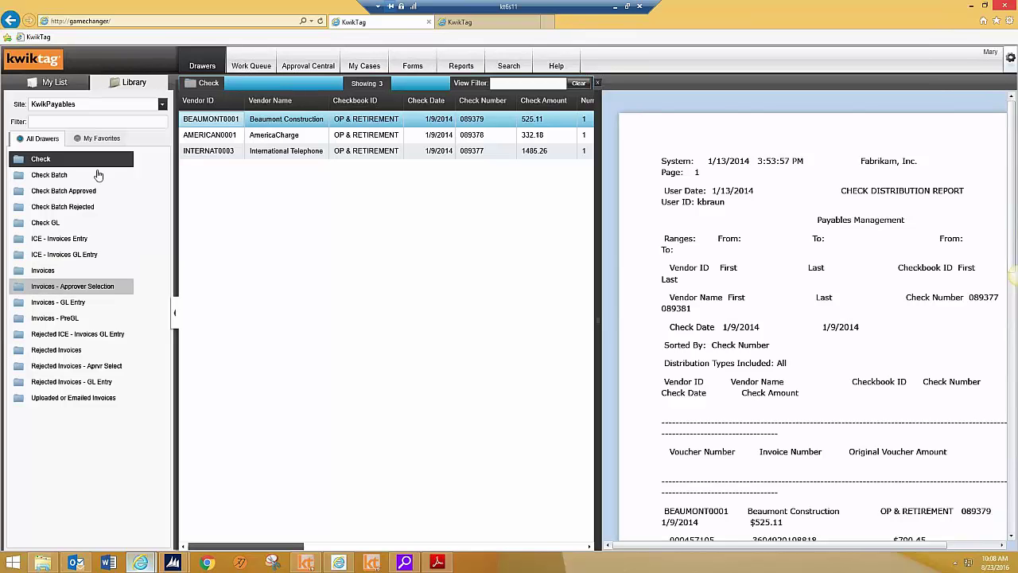
click(251, 67)
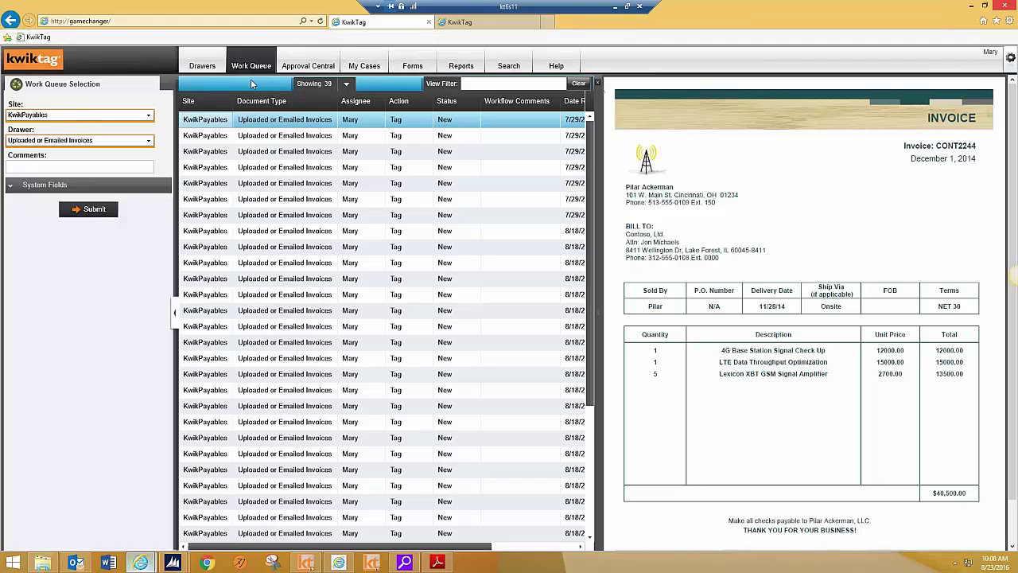
- Widen the work queue list and sort it by date received, newest first
click(576, 104)
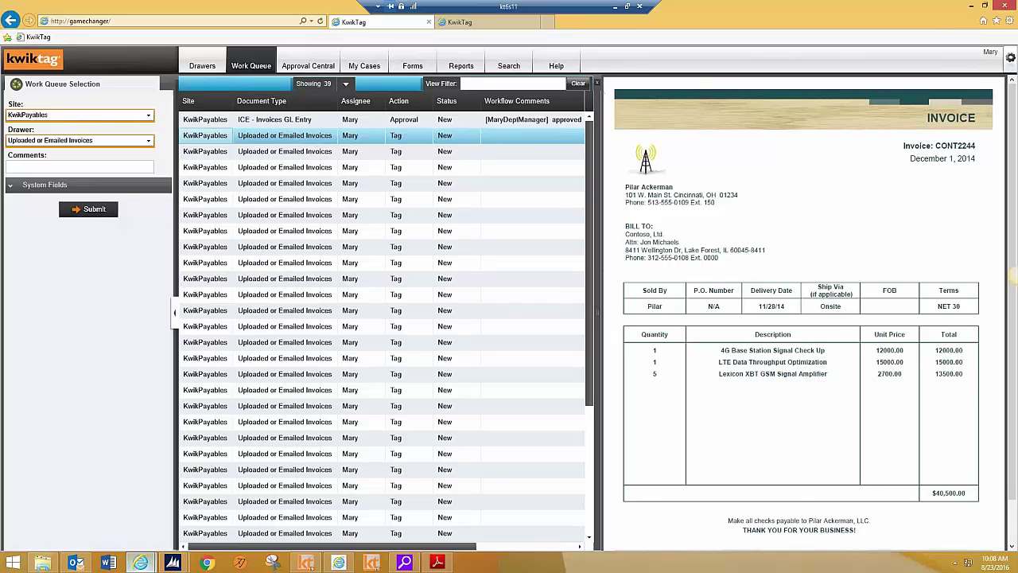
drag(595, 271, 642, 271)
click(605, 103)
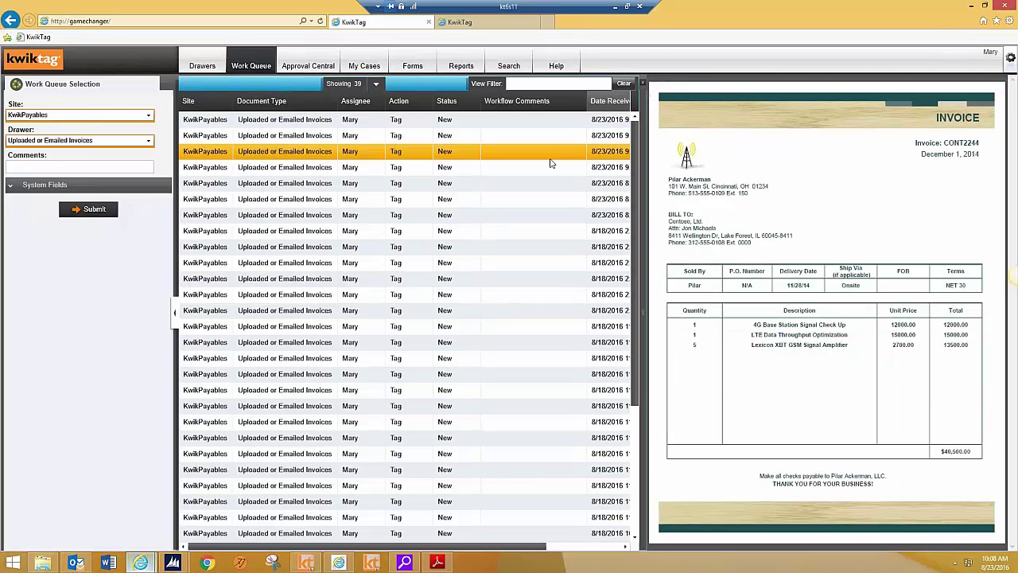
- Preview the newest uploaded invoices in turn and select the Advanced Office Systems invoice 5355AOS
click(273, 124)
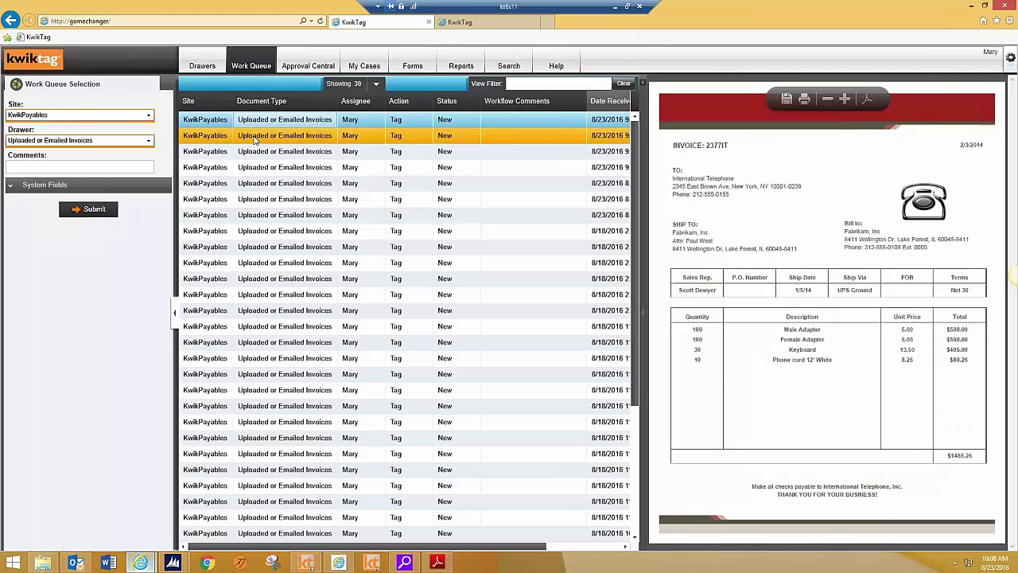
click(254, 137)
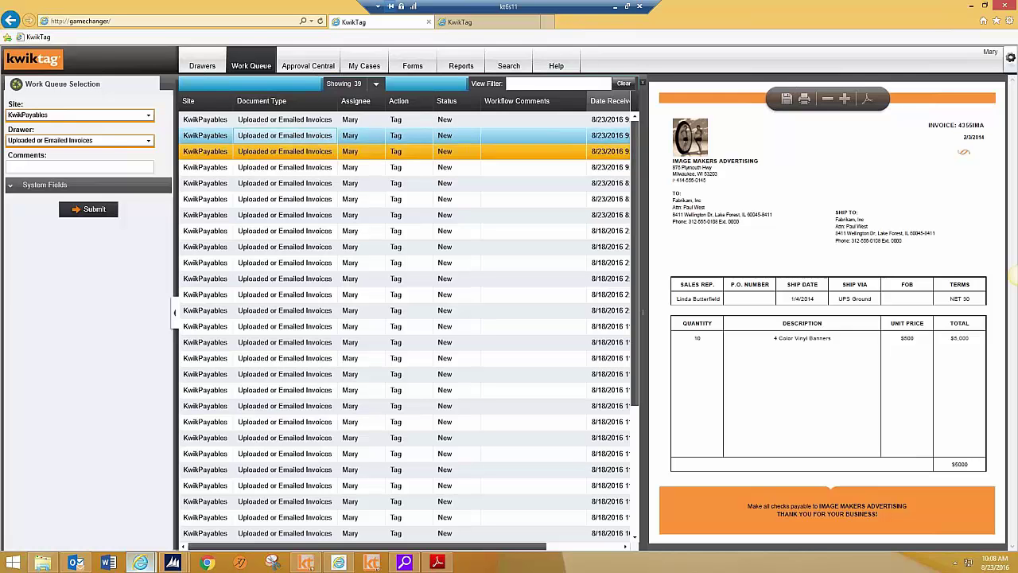
click(252, 157)
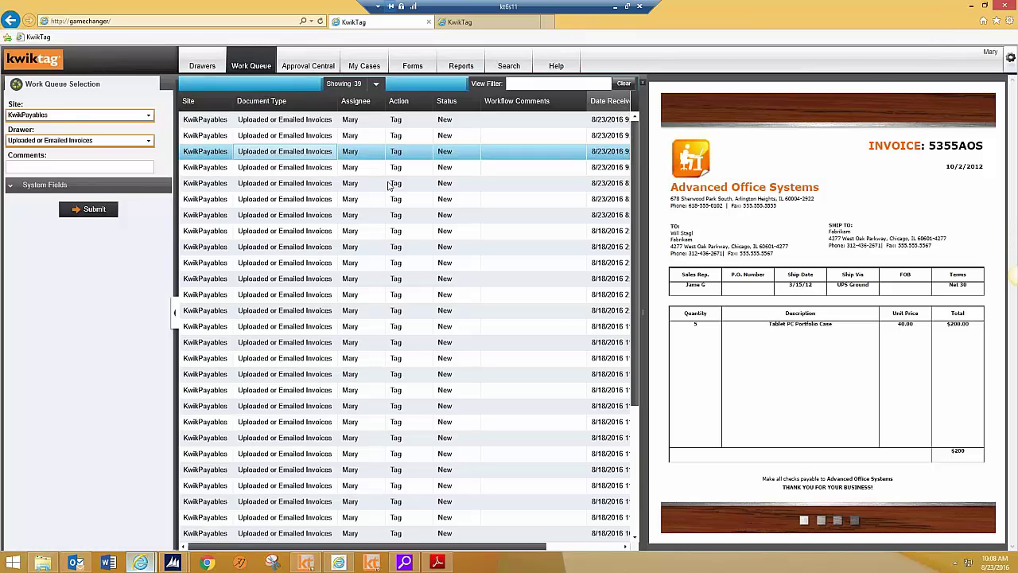
- Assign the selected document to the Invoices drawer and set its company to Fabrikam, Inc
click(148, 141)
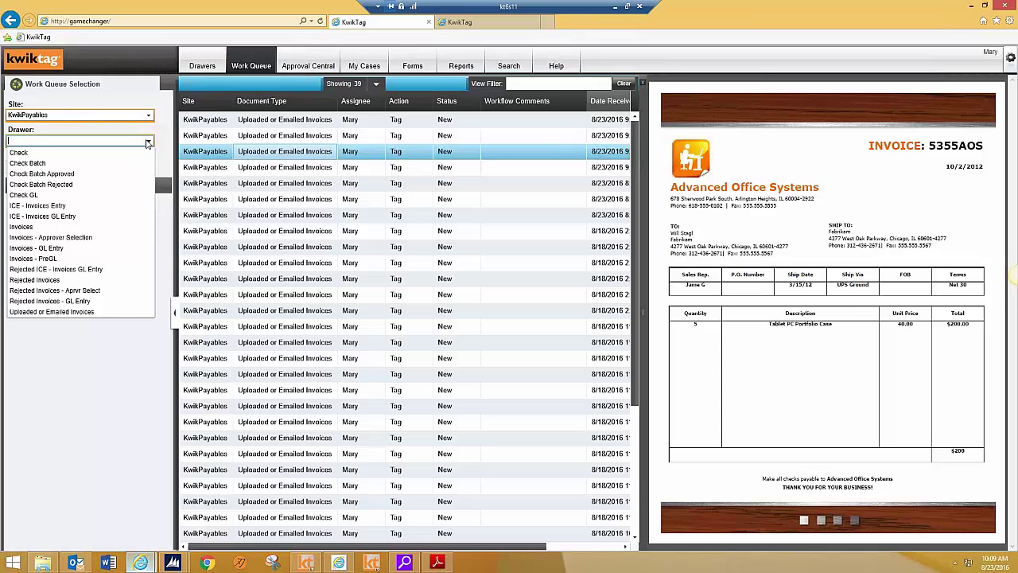
click(22, 228)
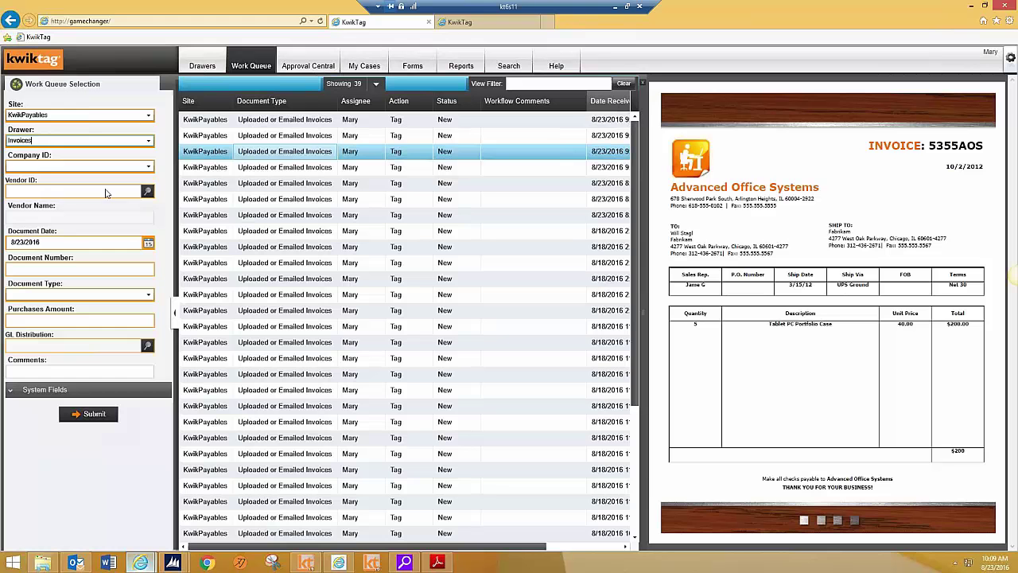
click(149, 167)
click(69, 182)
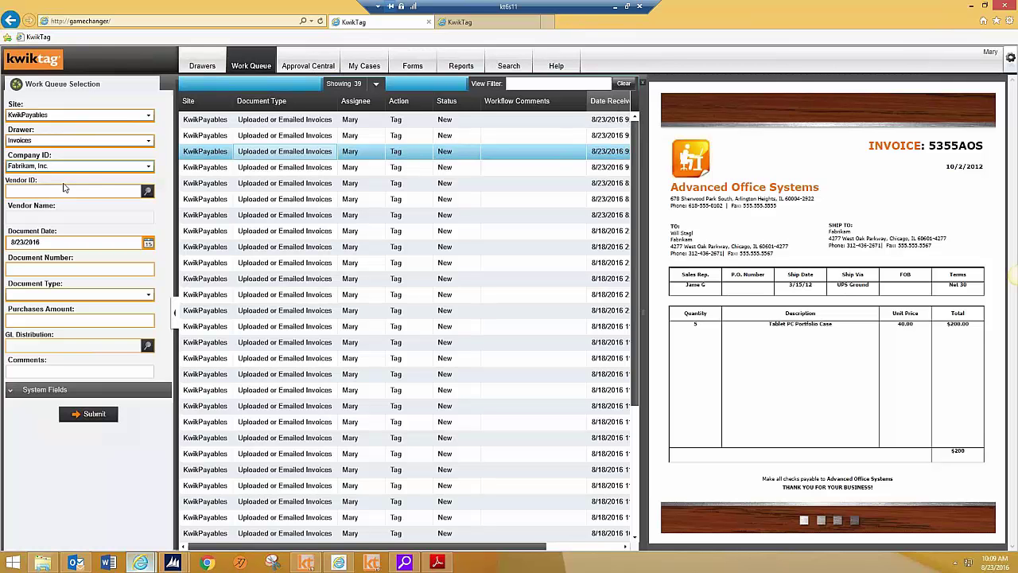
- Look up the vendor with the filter "adv" and choose Advanced Office Systems (ADVANCED0001)
click(148, 191)
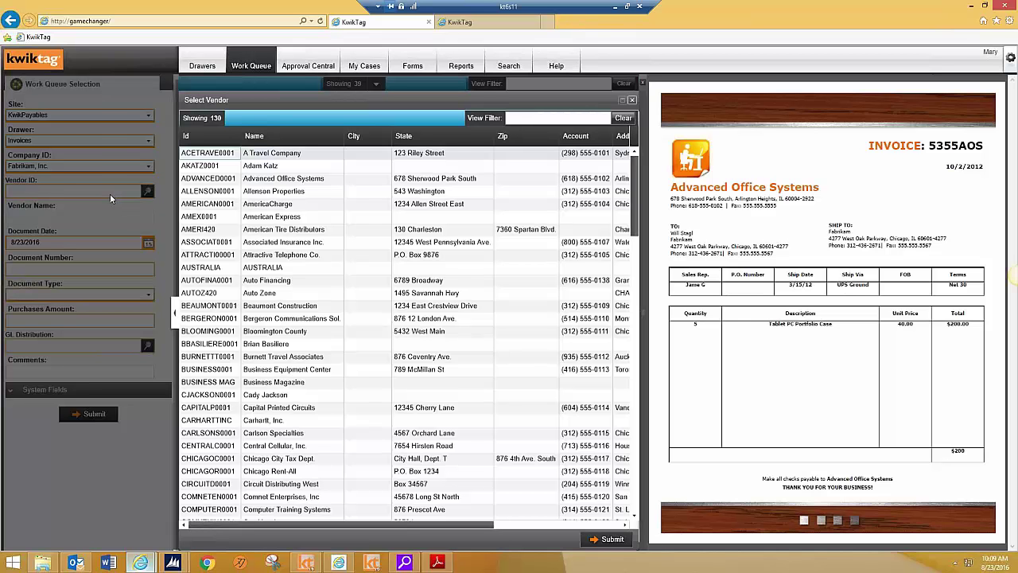
click(547, 118)
click(546, 118)
text(c)
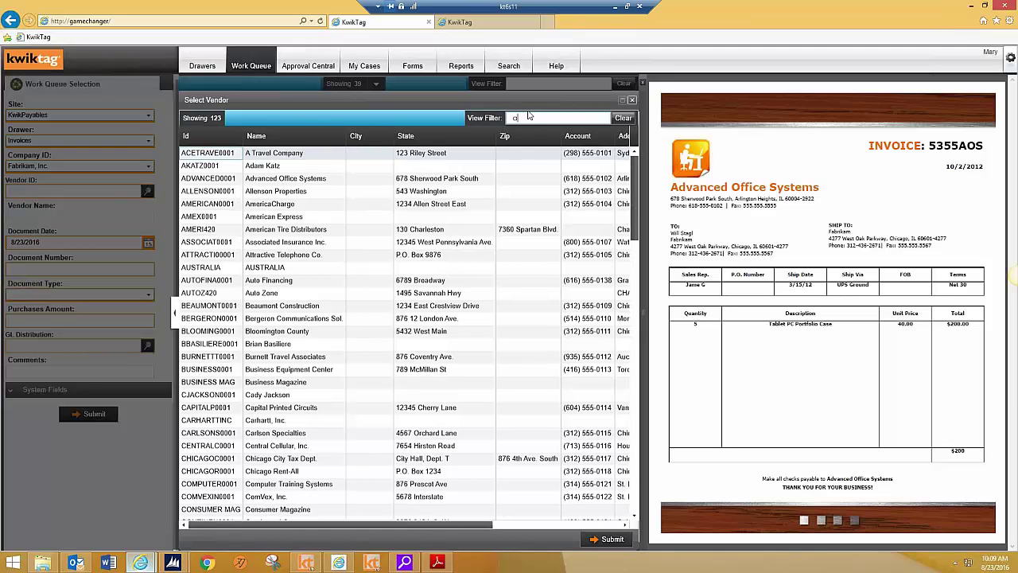
text(d)
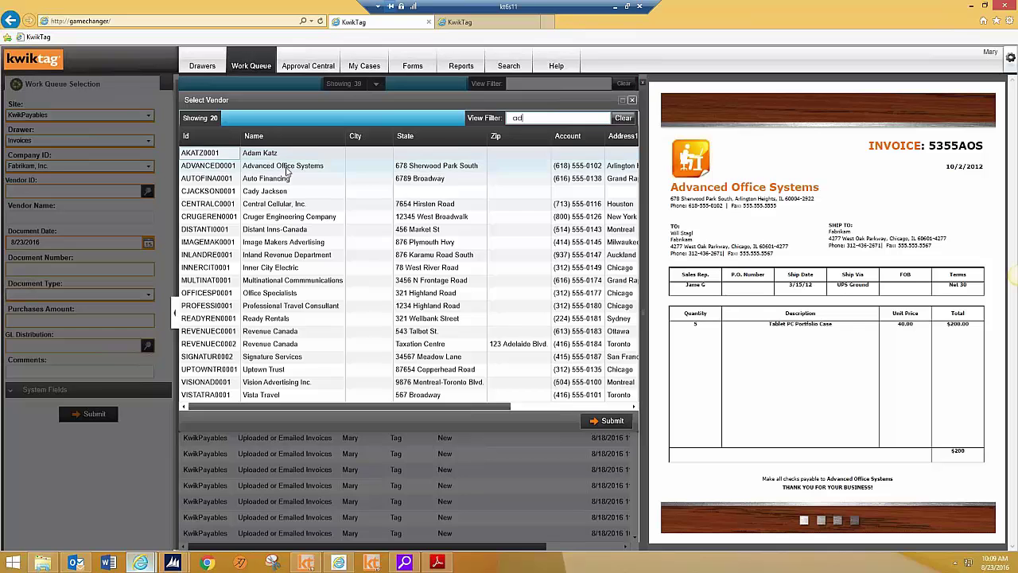
text(v)
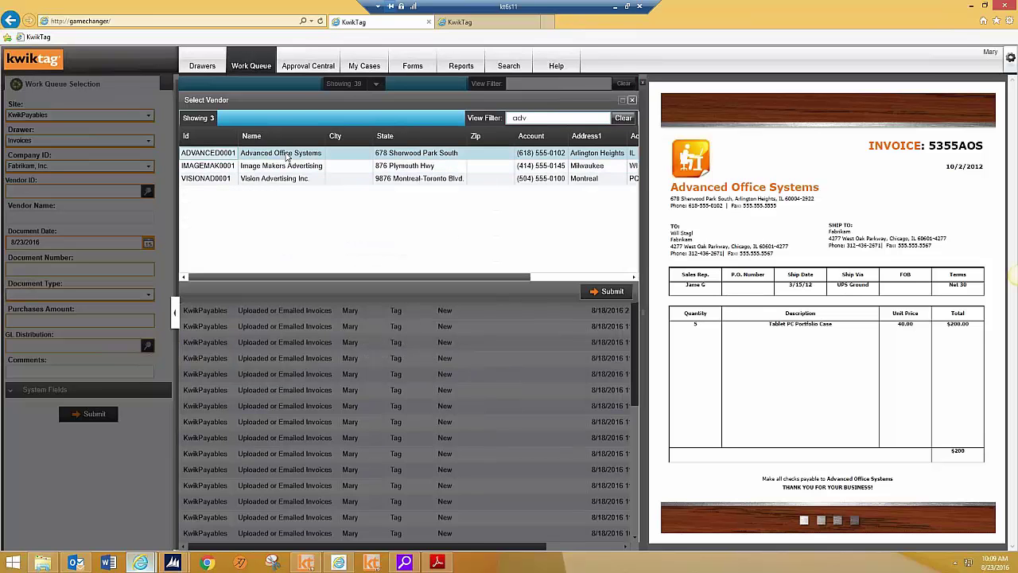
double_click(286, 154)
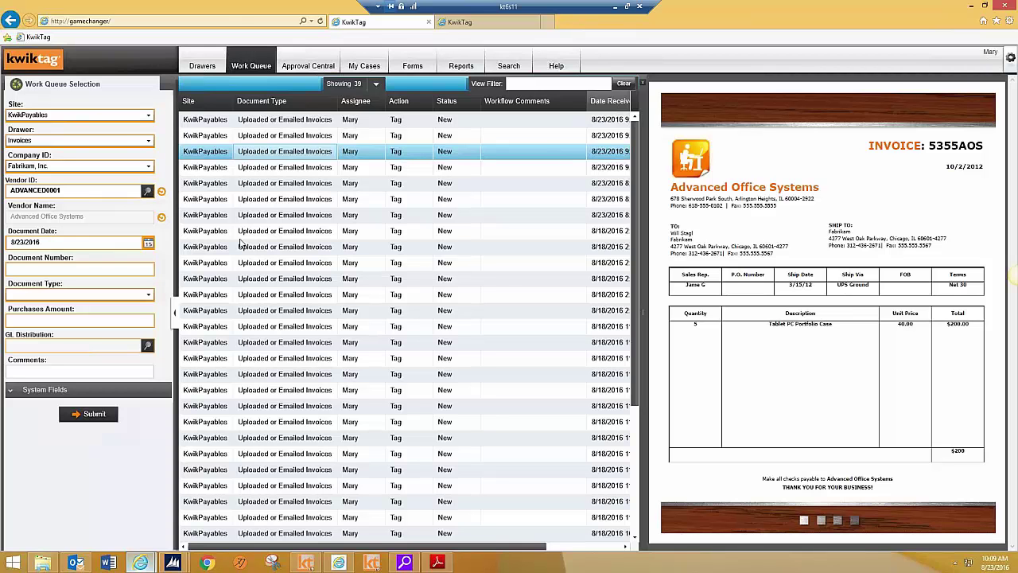
- Copy the invoice number from the document preview into the document number and extend it to 5355AOS-082316Endeavour
double_click(946, 148)
key(ctrl+c)
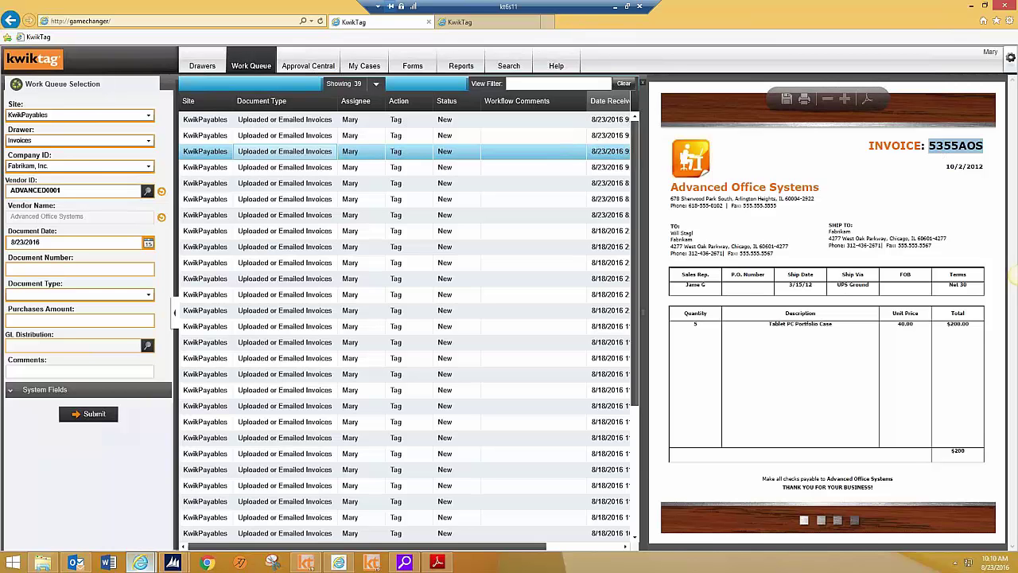
click(47, 272)
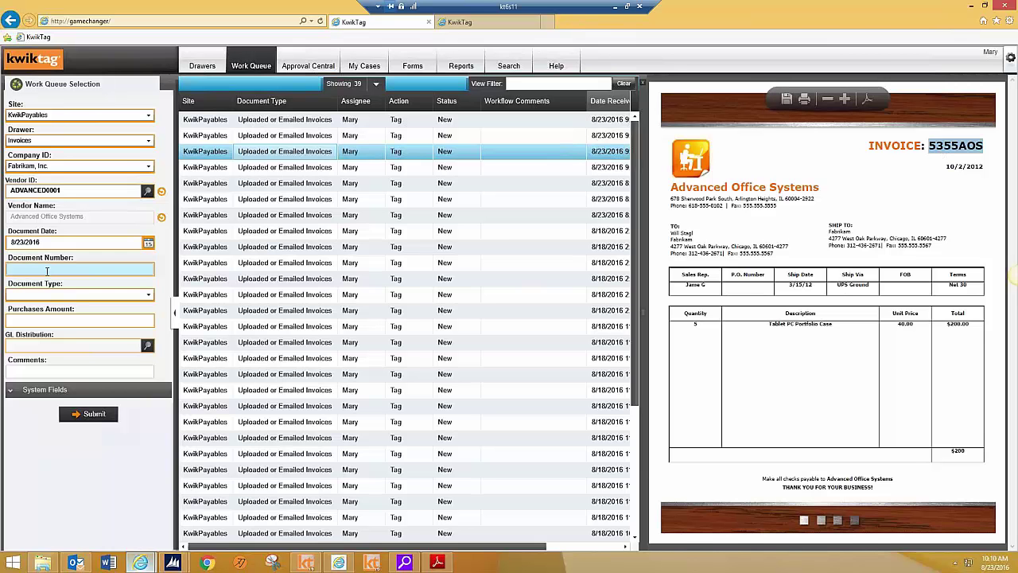
key(ctrl+v)
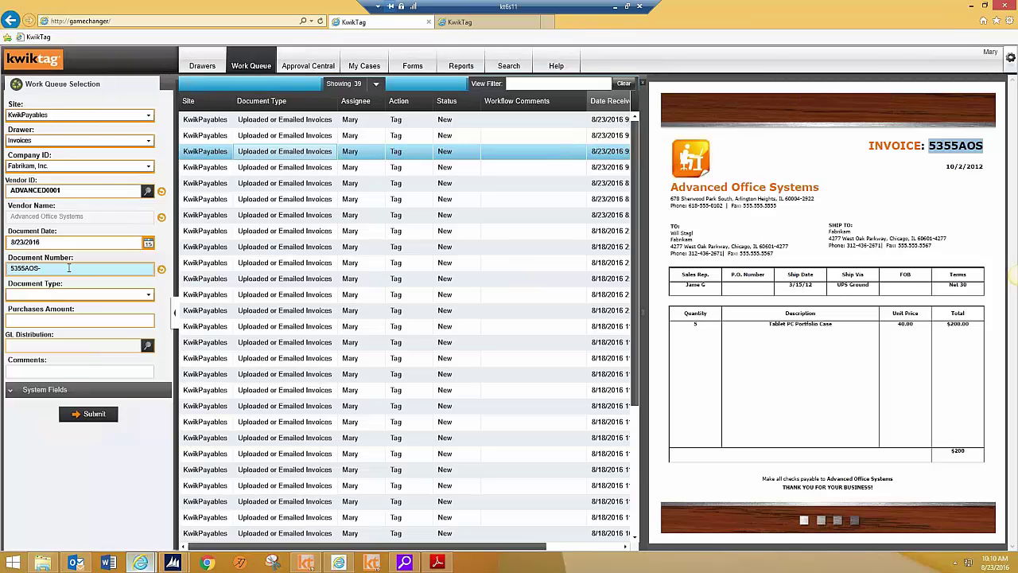
text(-082316Endeavour)
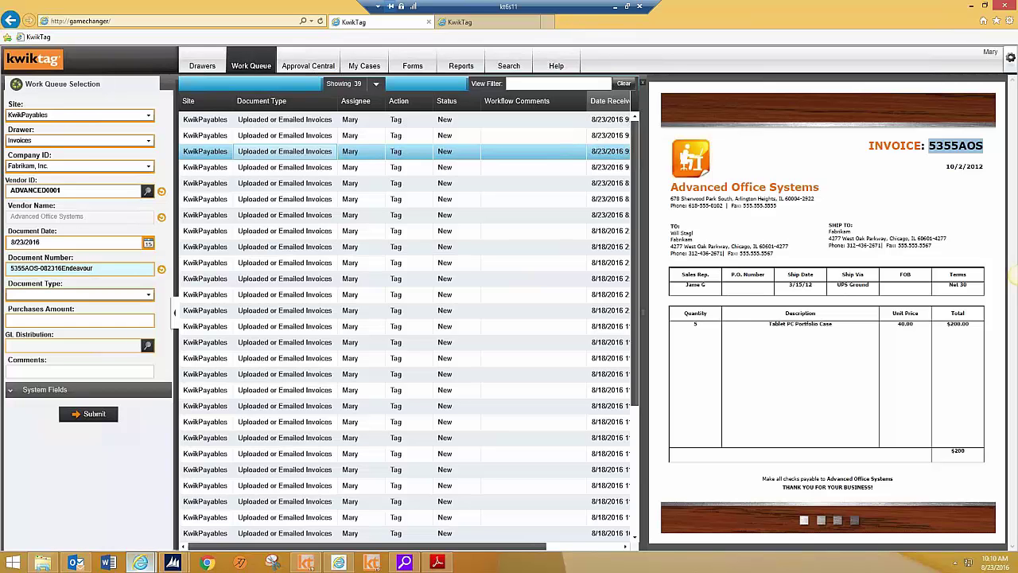
- Set the document type to Invoice and fill in the purchases amount 200 from the invoice total
click(37, 294)
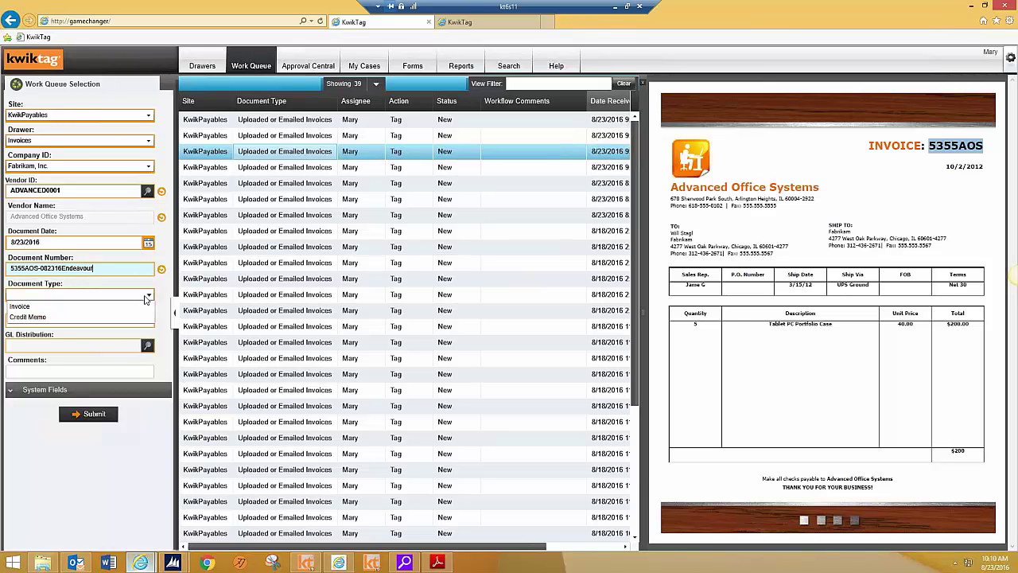
click(37, 308)
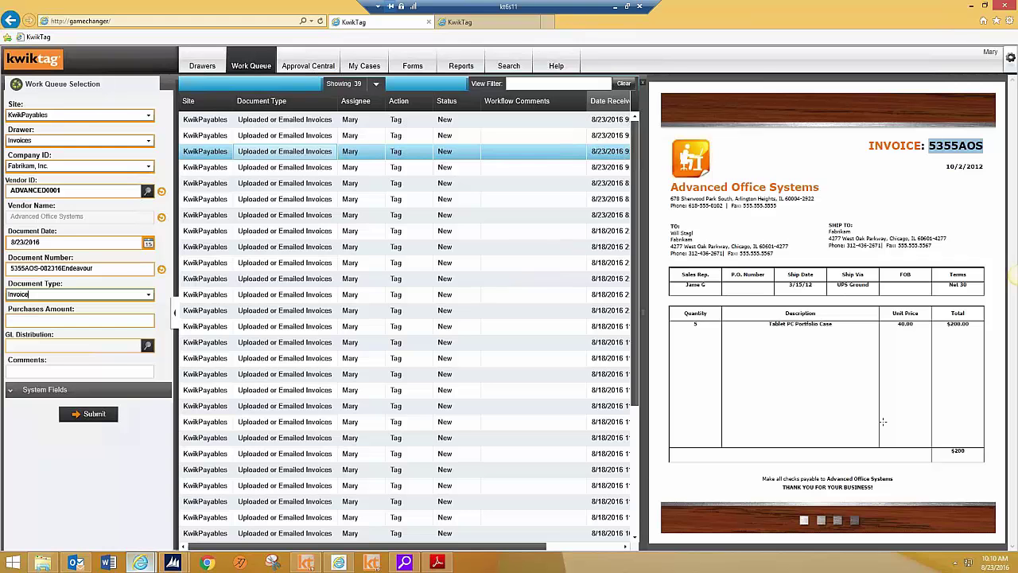
click(957, 450)
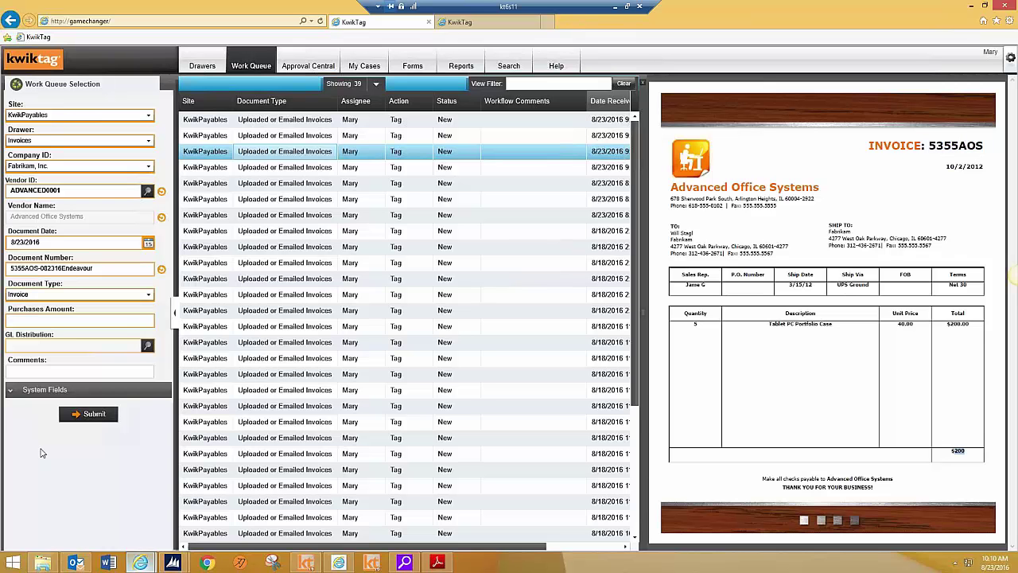
click(44, 320)
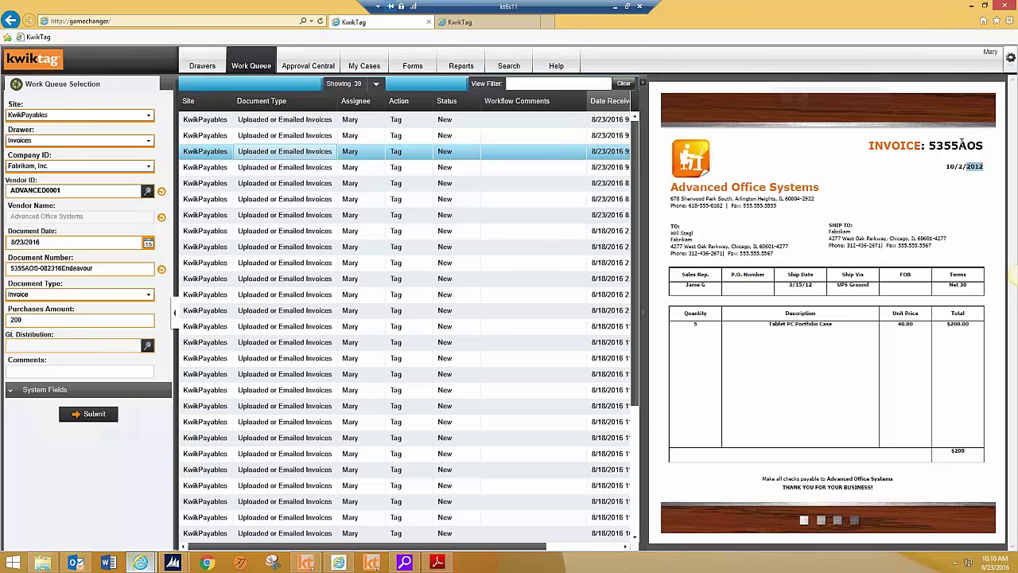
- Open the invoice's GL distribution and submit the default Accounts Payable and Supplies-Allocated lines
drag(983, 146, 931, 151)
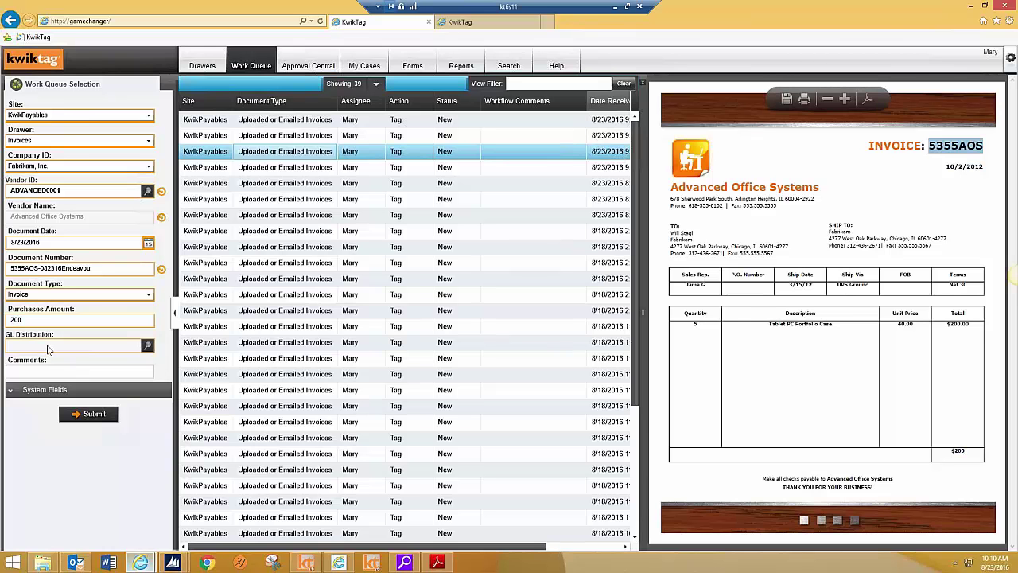
click(148, 347)
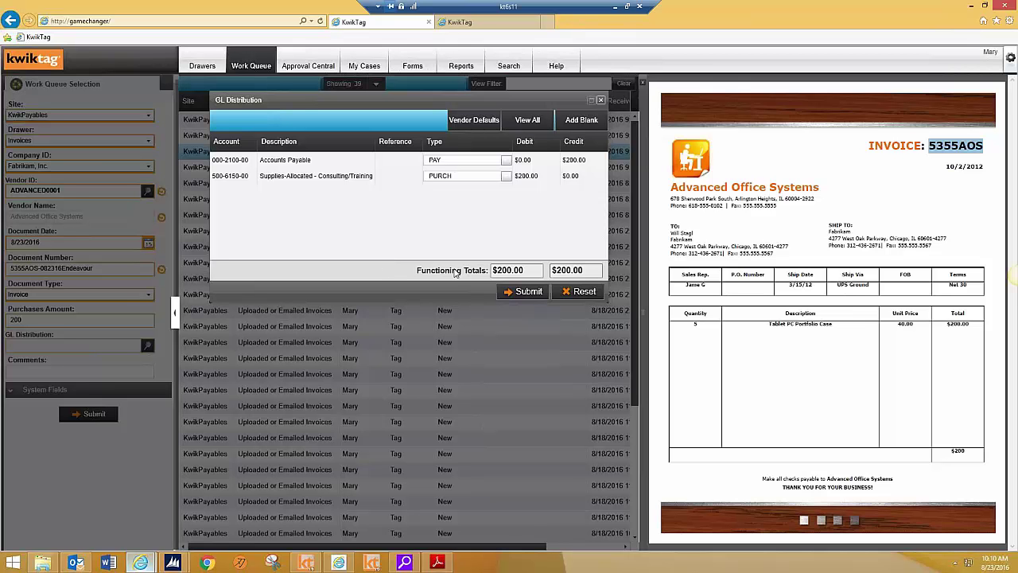
click(525, 291)
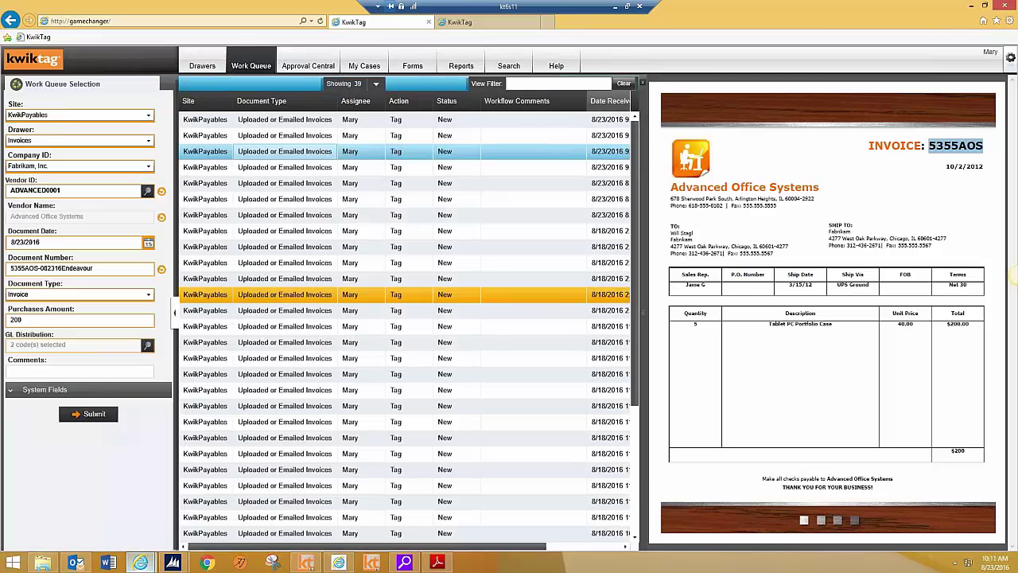
- Add the comment "please pay", submit the invoice for indexing and acknowledge the confirmation
click(131, 363)
text(please pay)
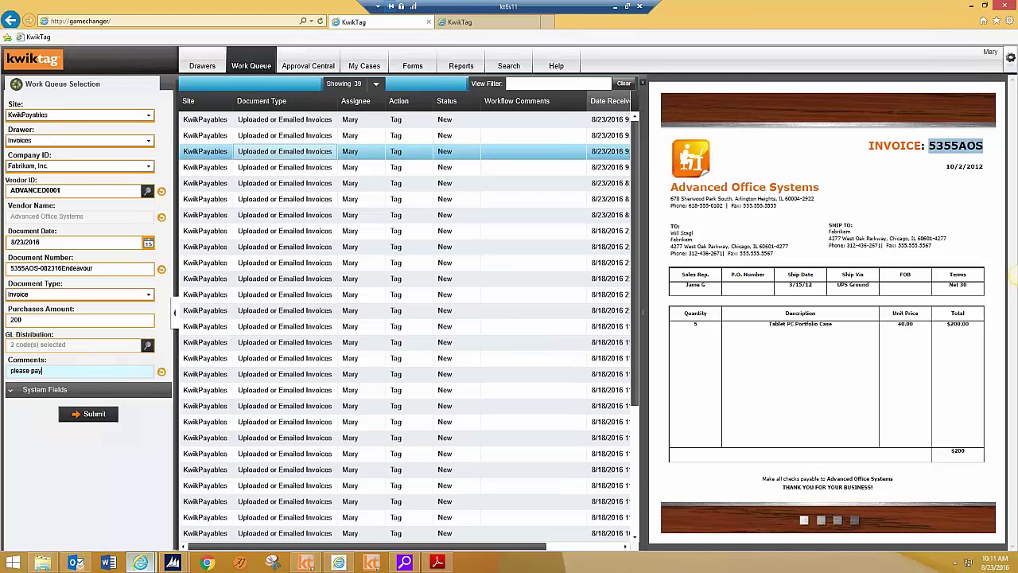
click(89, 414)
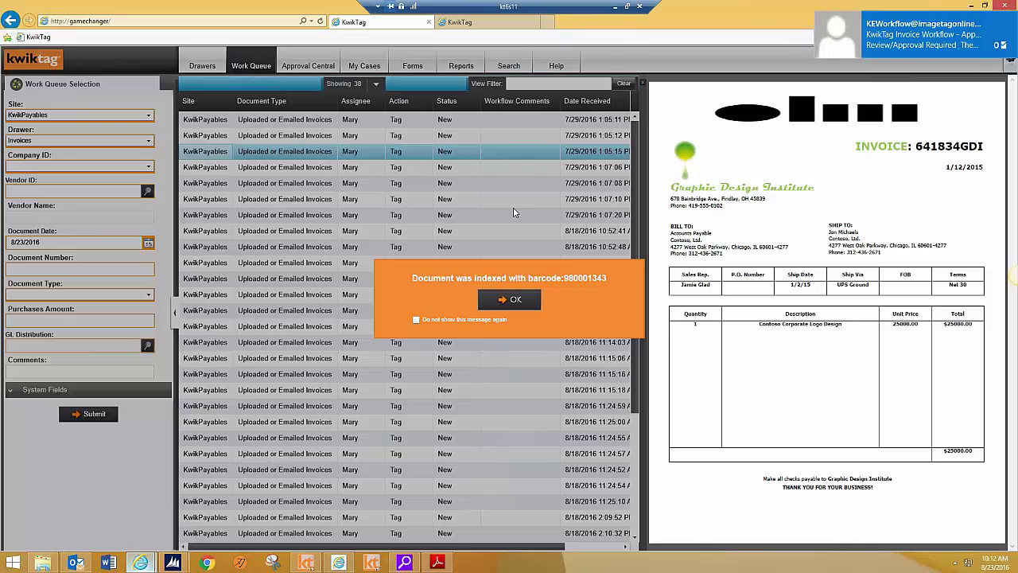
click(509, 299)
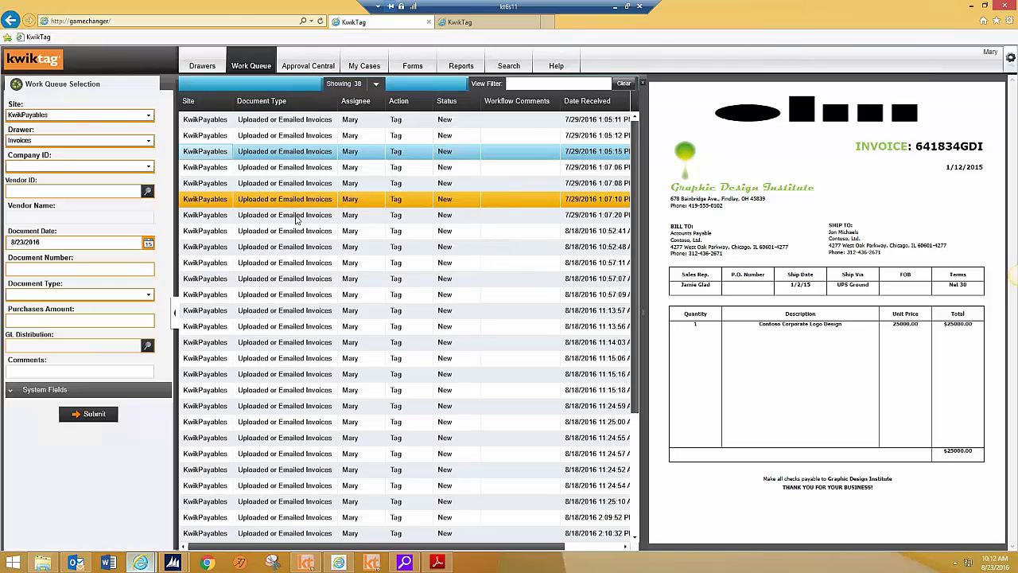
- Refresh the department manager's Approval Central list and preview the Advanced Office Systems invoice 5355AOS-082316Endeavour
click(307, 184)
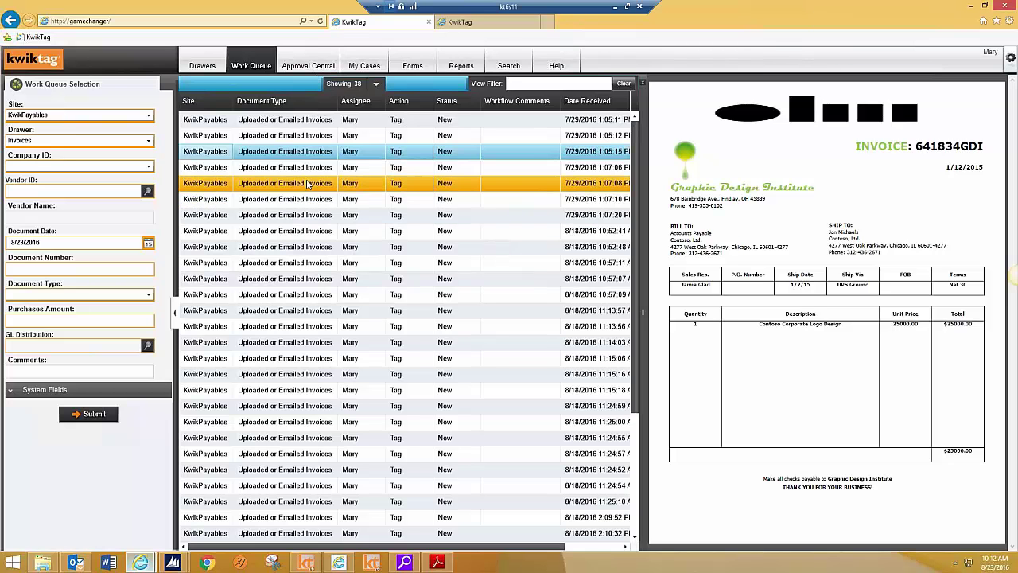
click(475, 23)
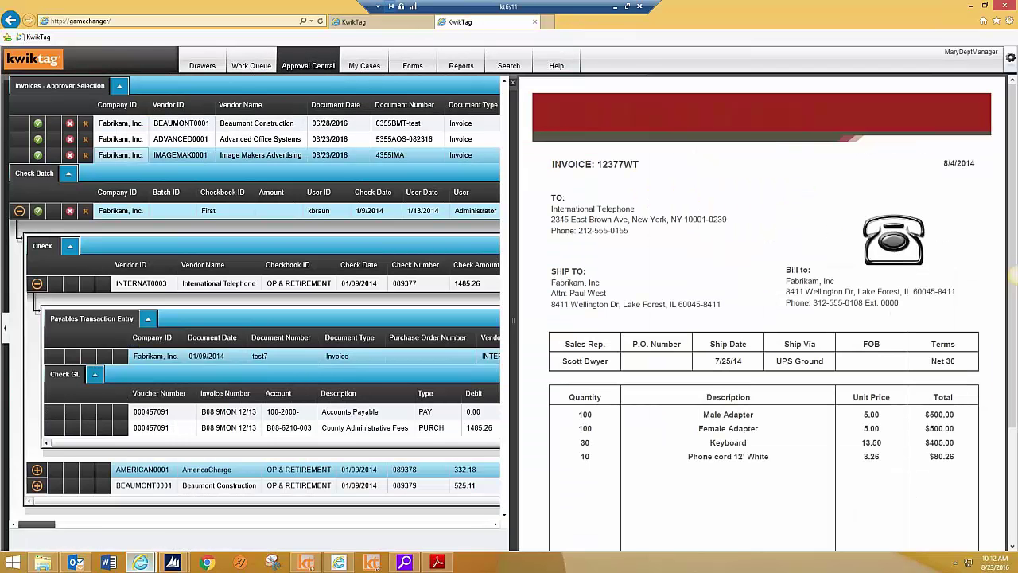
right_click(236, 158)
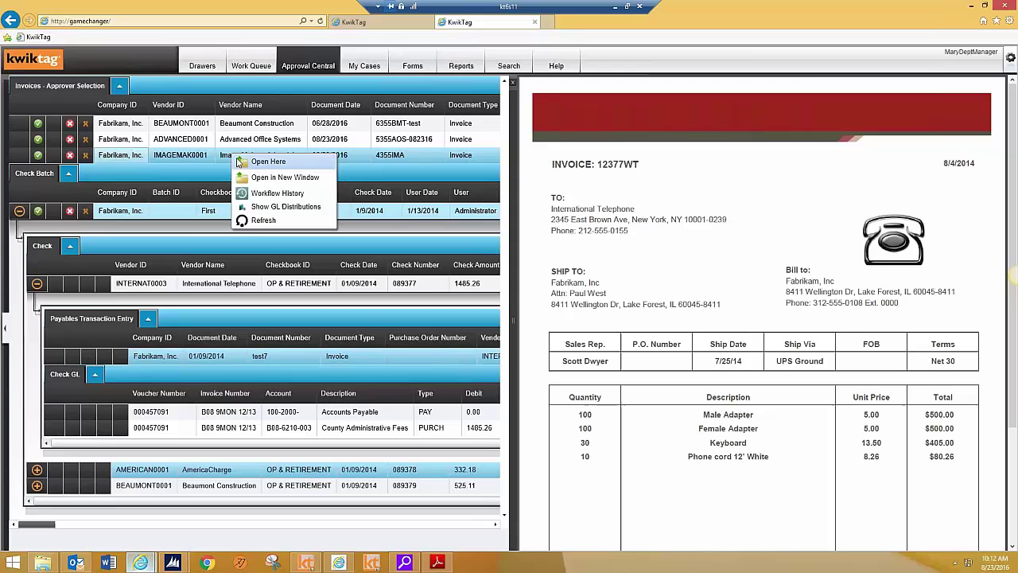
click(254, 221)
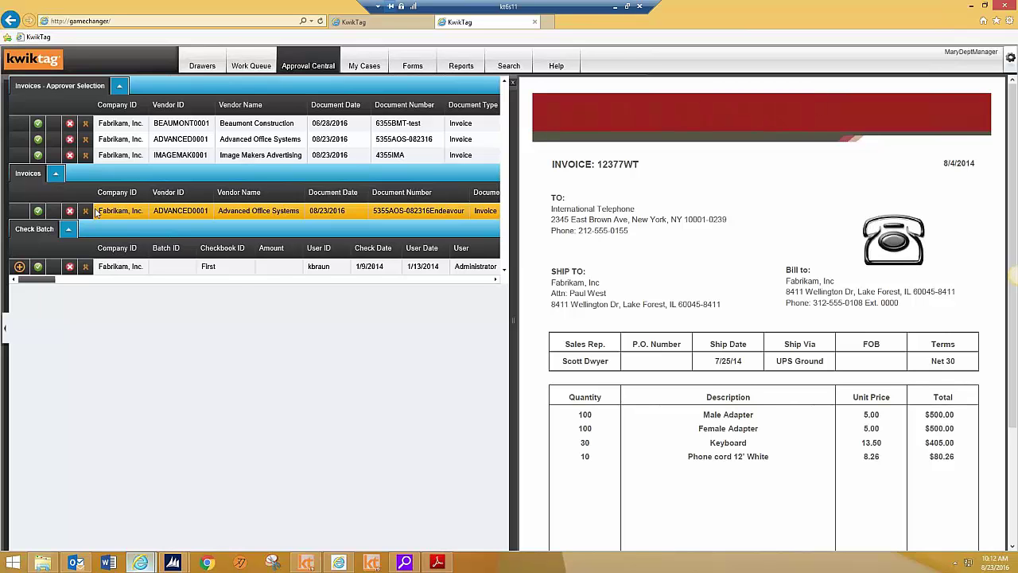
right_click(140, 214)
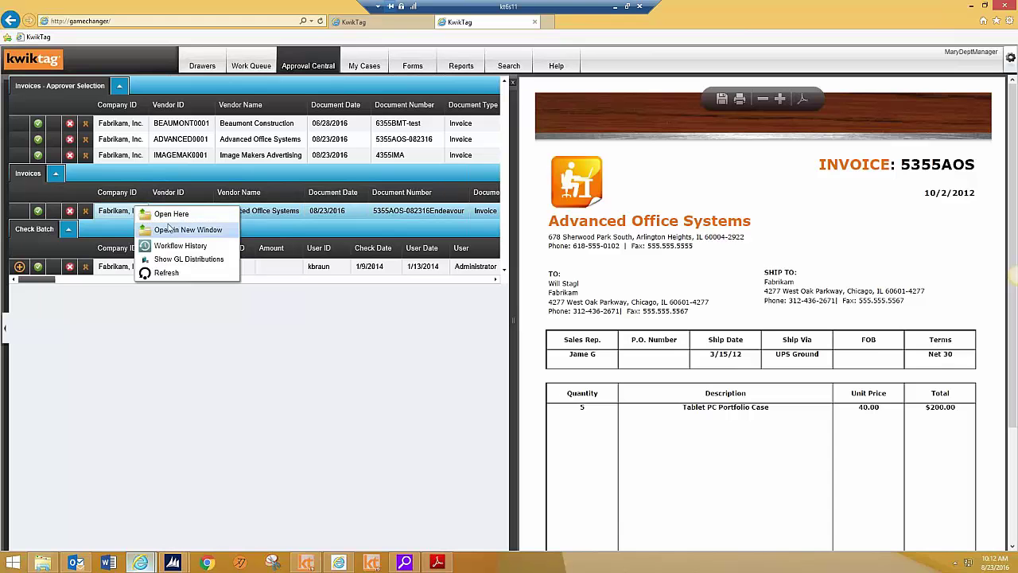
click(580, 286)
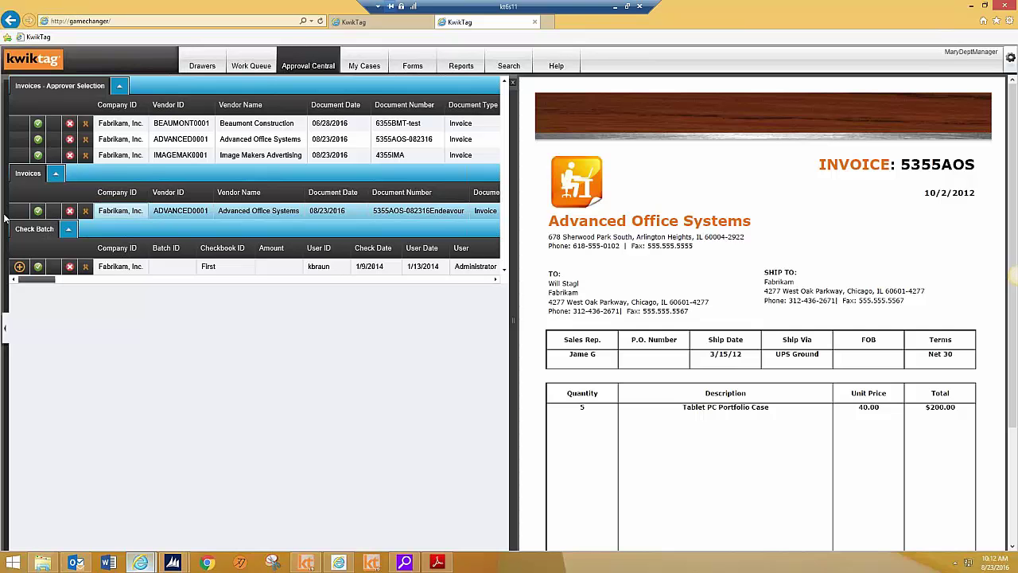
- Expand the check batch and its International Telephone check to view the linked payables invoice test7, and collapse the batch
click(20, 267)
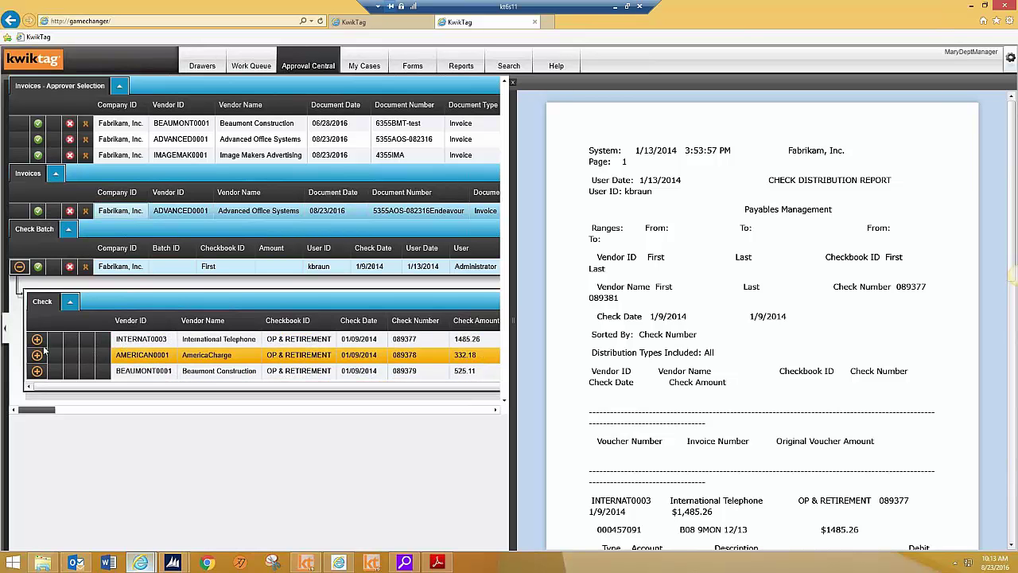
click(146, 342)
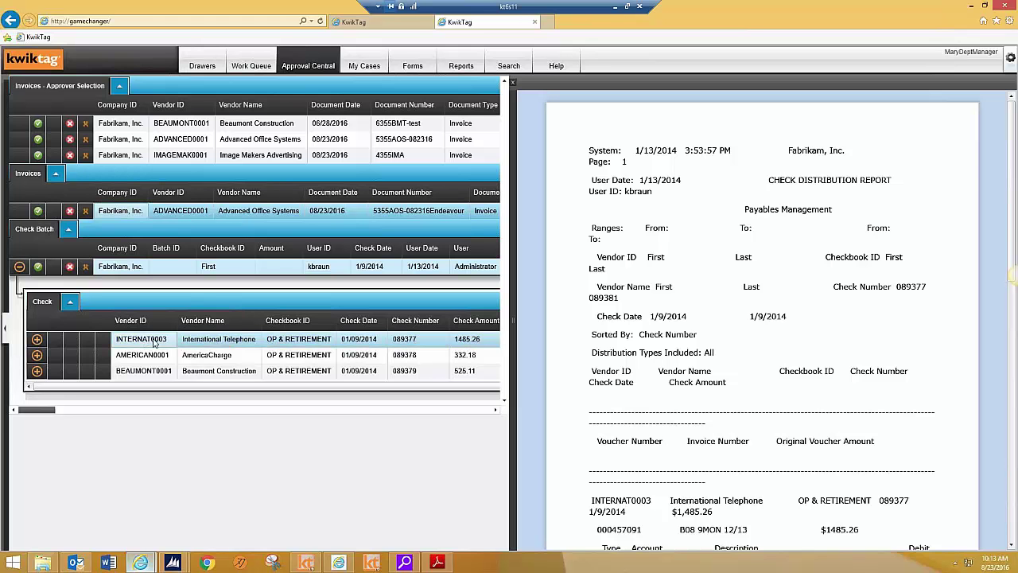
click(37, 340)
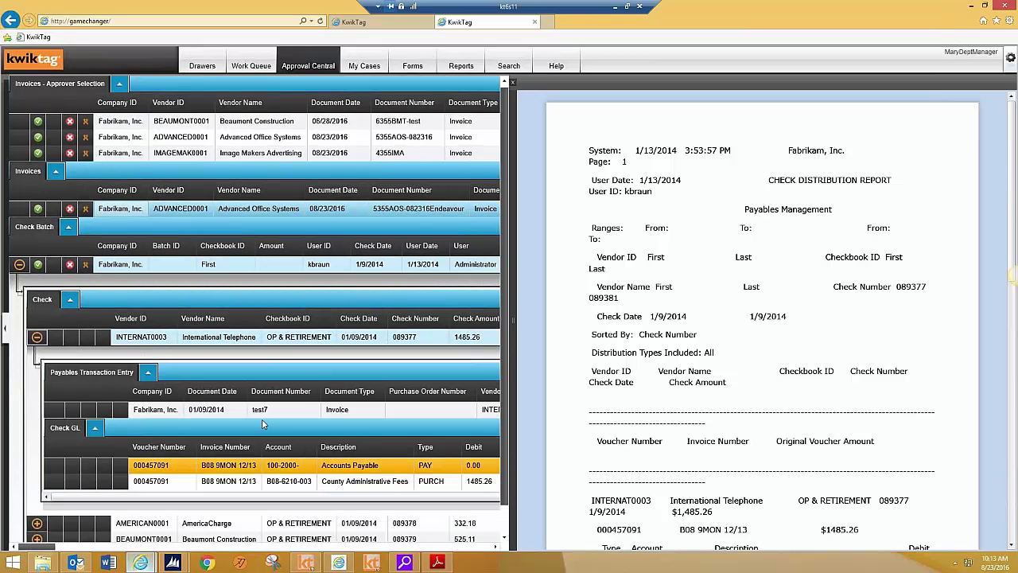
right_click(230, 343)
click(278, 259)
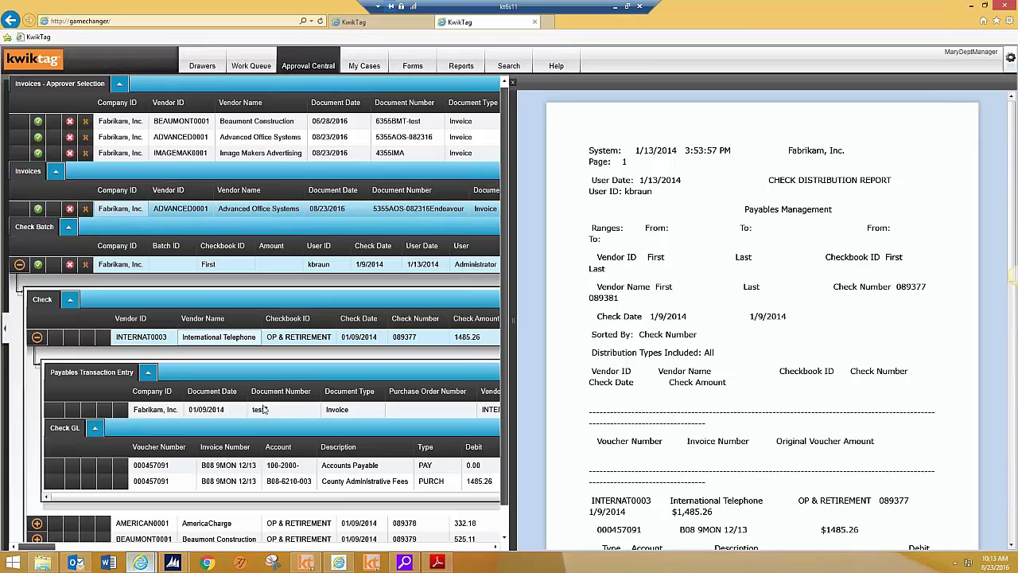
click(234, 414)
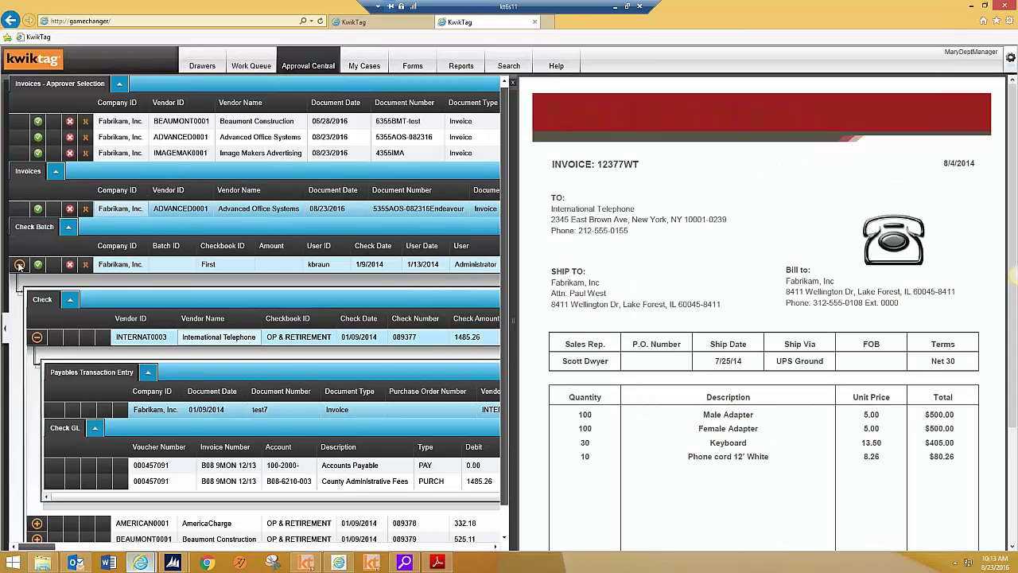
click(20, 266)
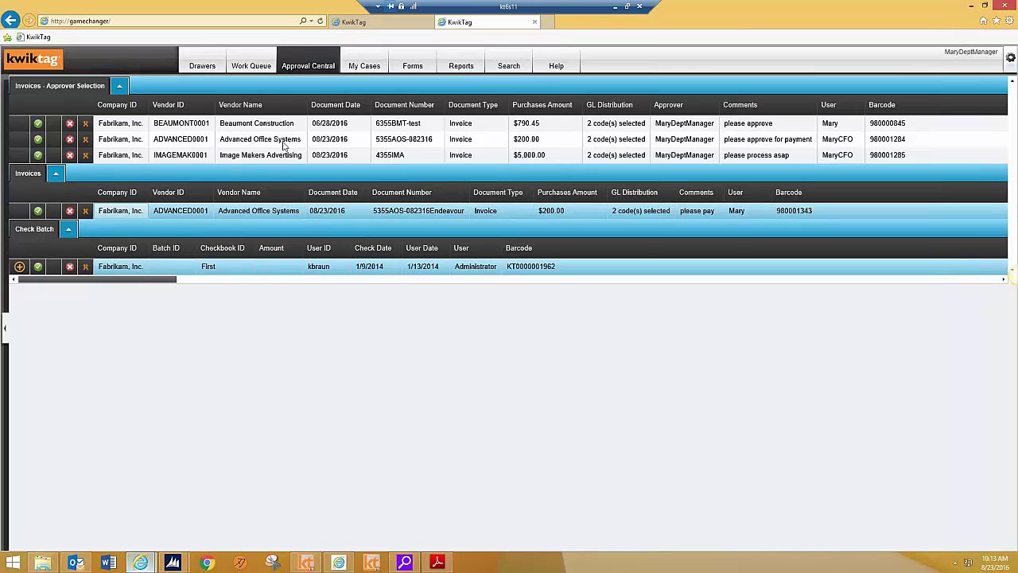
- In My Cases, open a Sales Executive SE-01 case under Job Positions and view the first approved resume
click(370, 67)
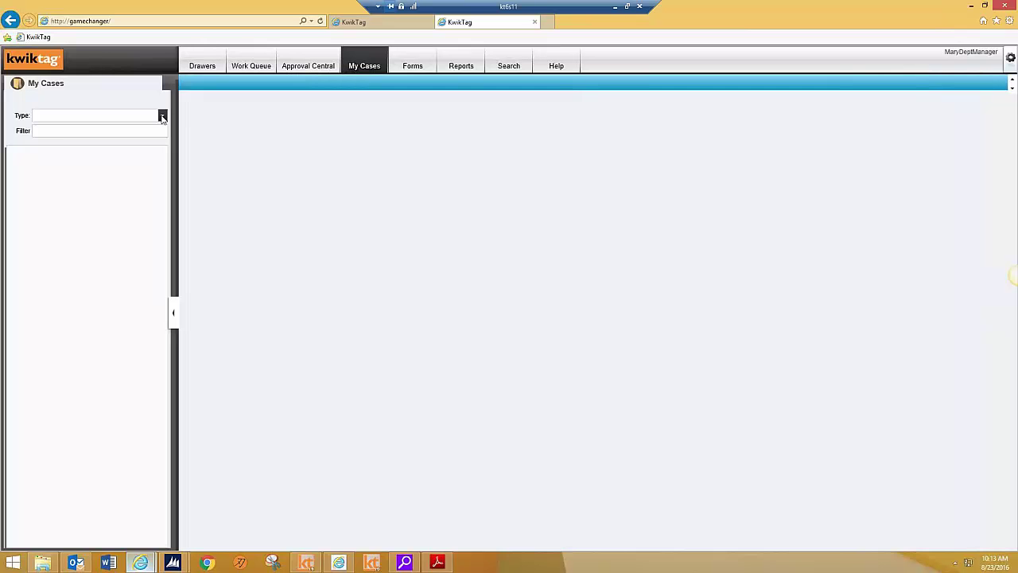
click(162, 117)
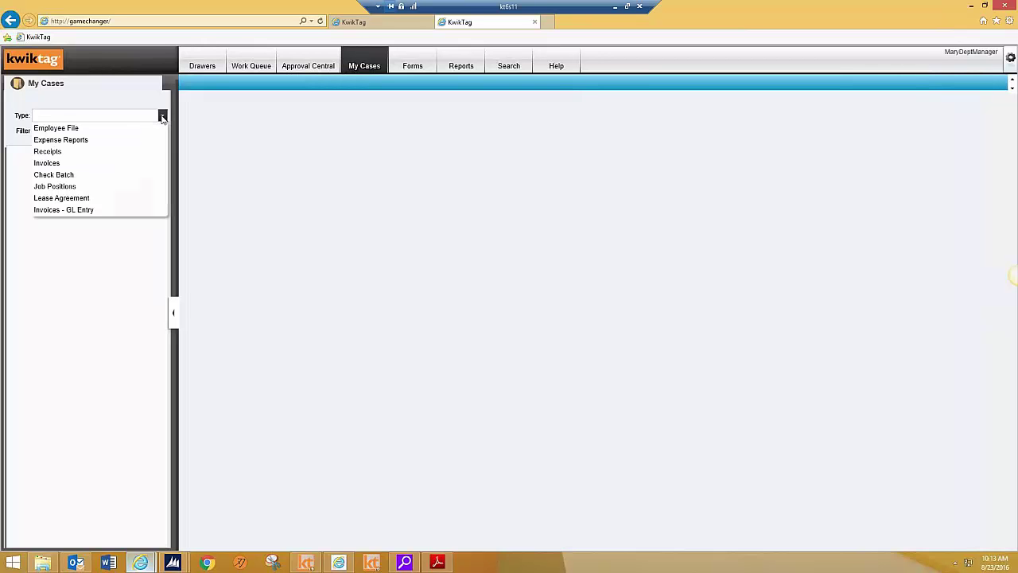
click(68, 189)
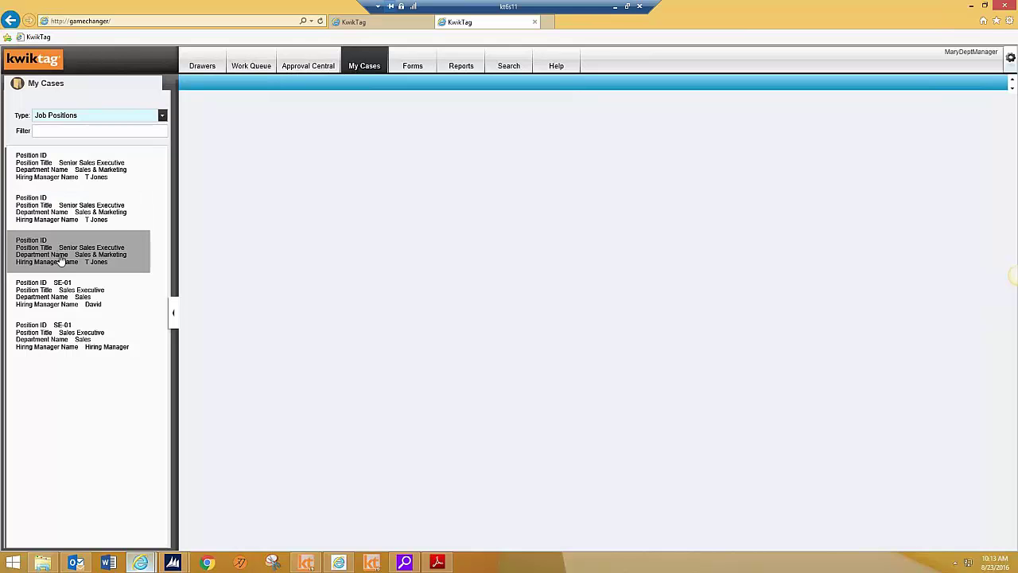
click(45, 291)
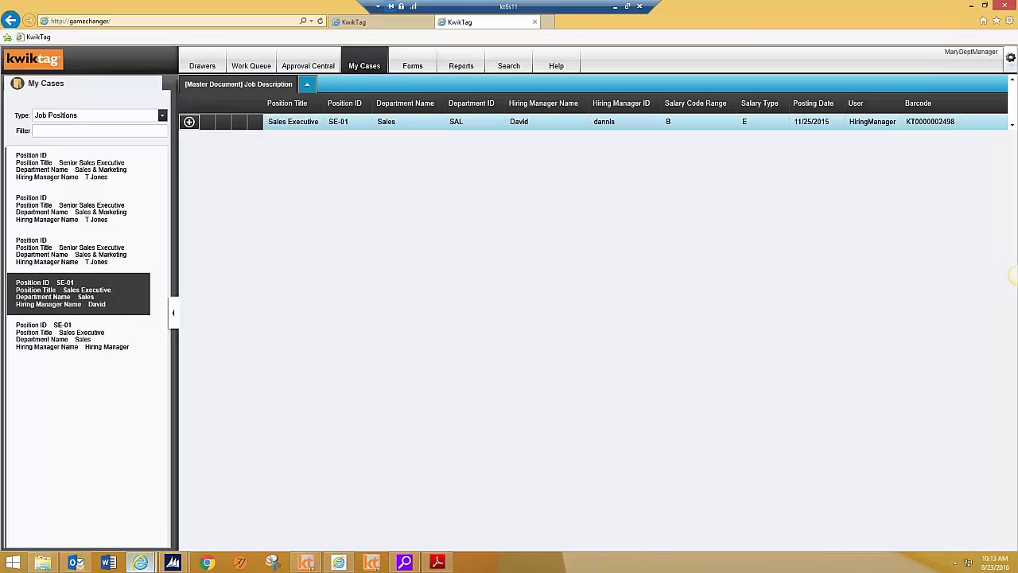
click(190, 121)
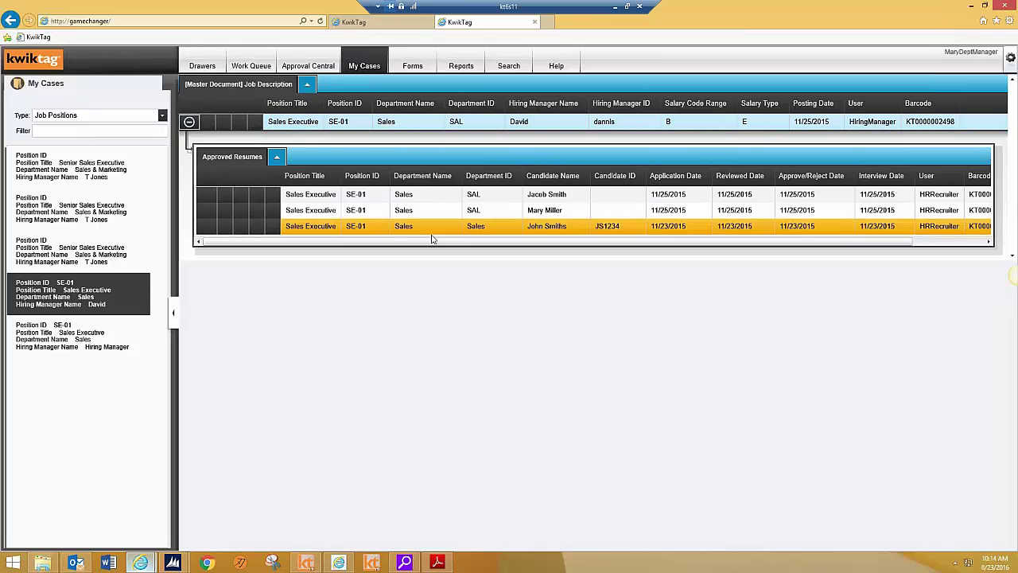
right_click(307, 195)
click(328, 199)
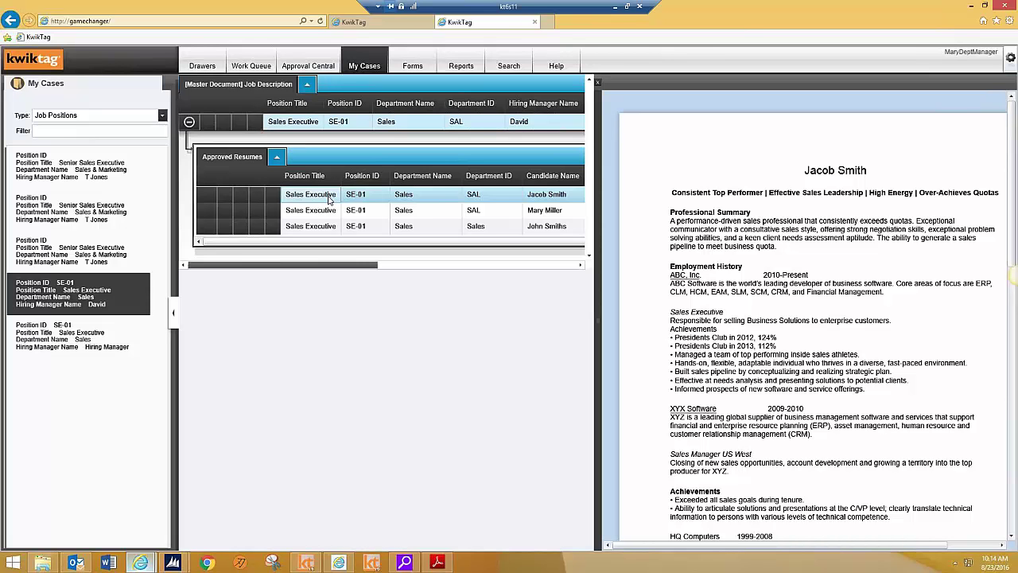
- Return to Approval Central and display the document for invoice 5355AOS-082316Endeavour
click(315, 68)
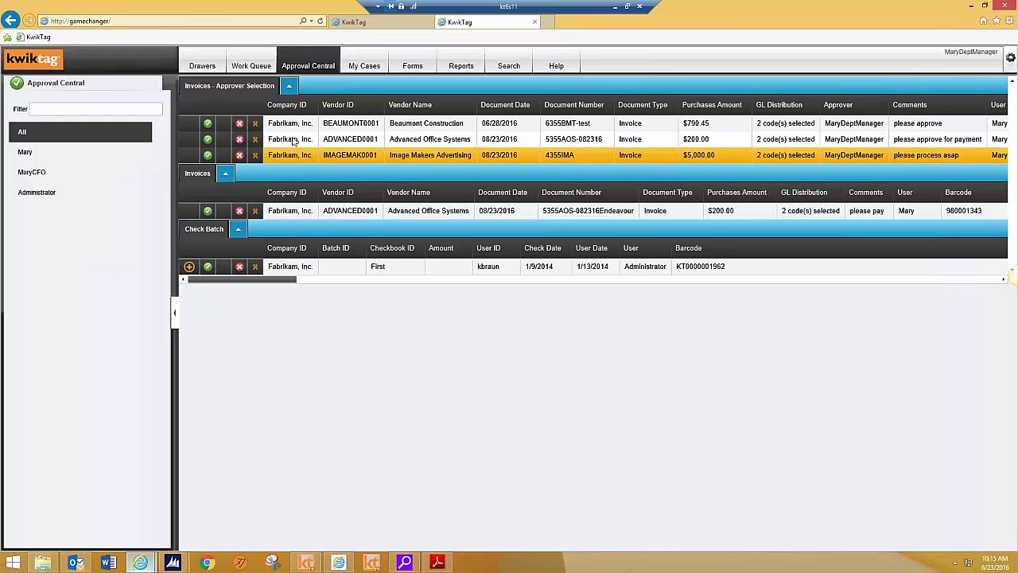
click(291, 140)
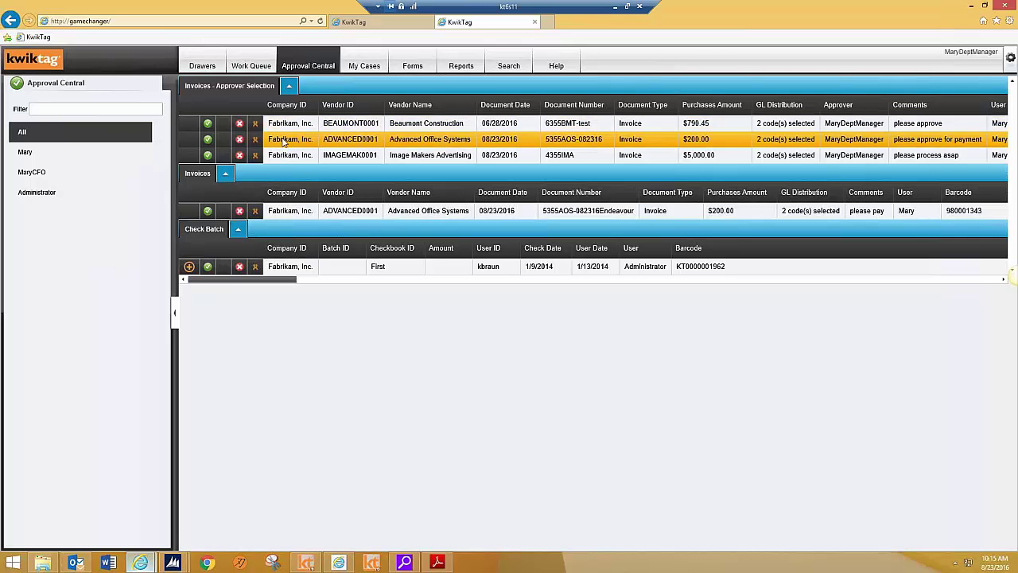
click(280, 156)
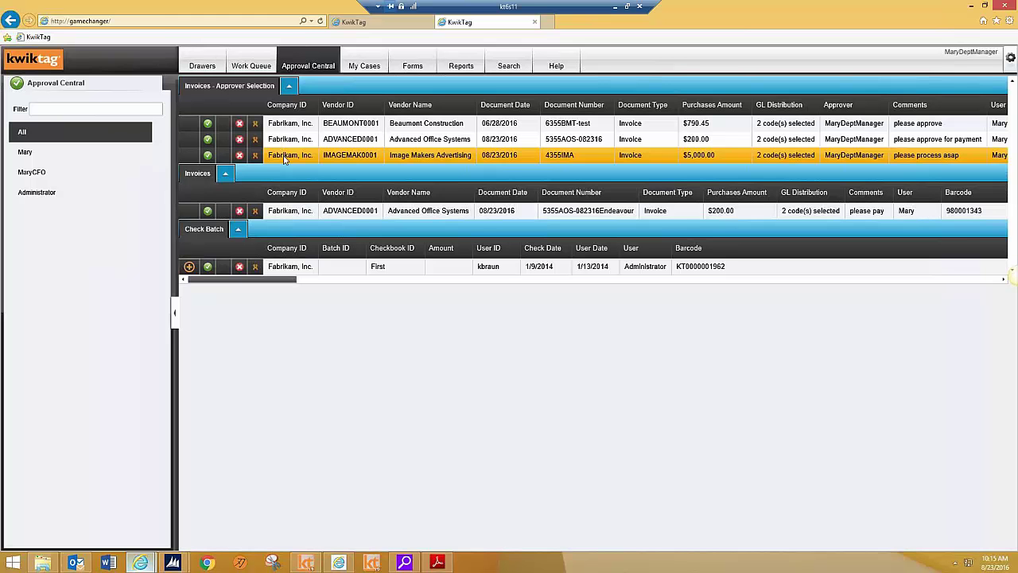
click(278, 212)
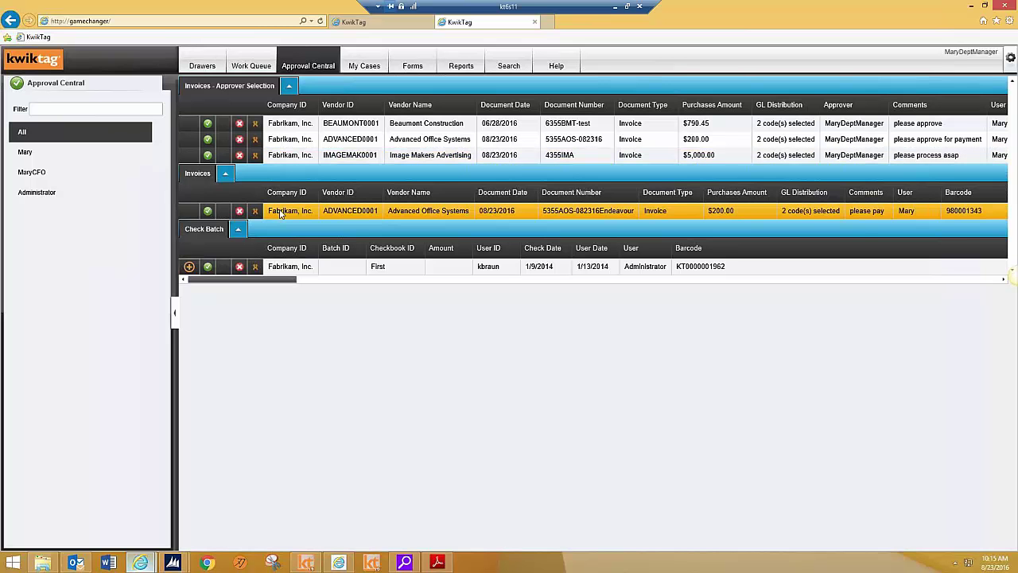
right_click(279, 213)
click(292, 211)
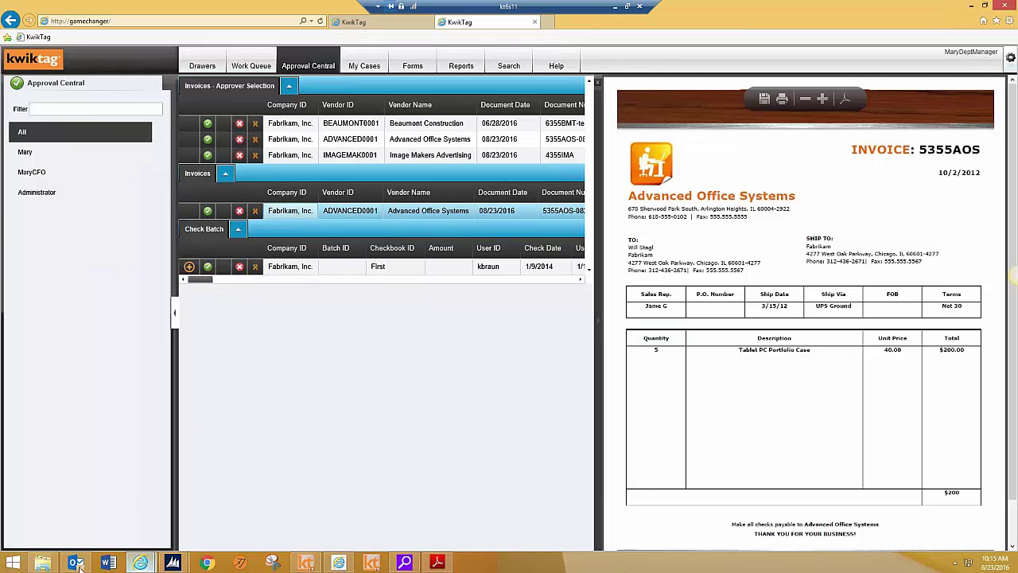
- Switch to Outlook, open the newest KwikTag Invoice Workflow approval email and review its document details and GL distribution
click(75, 566)
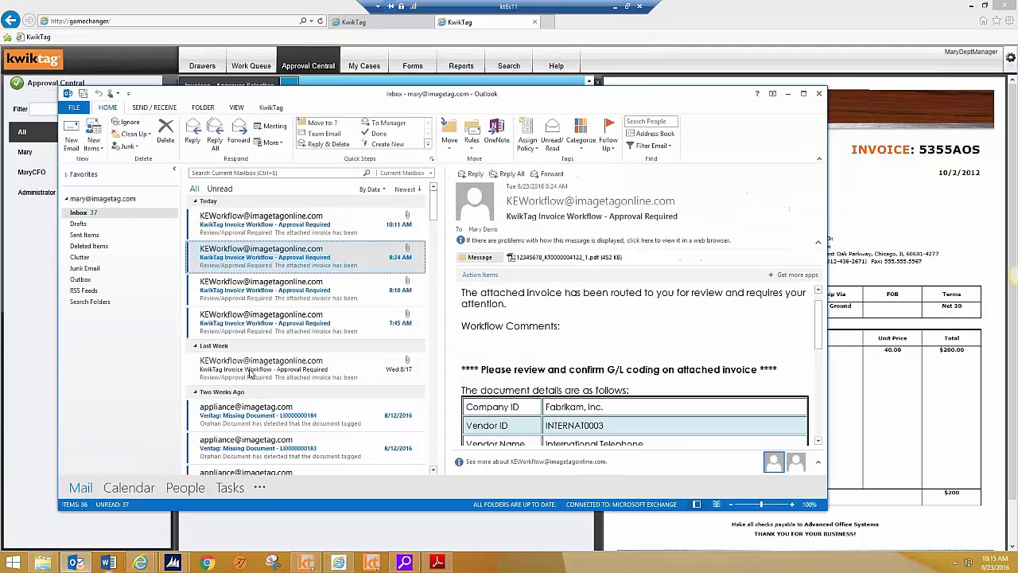
click(231, 229)
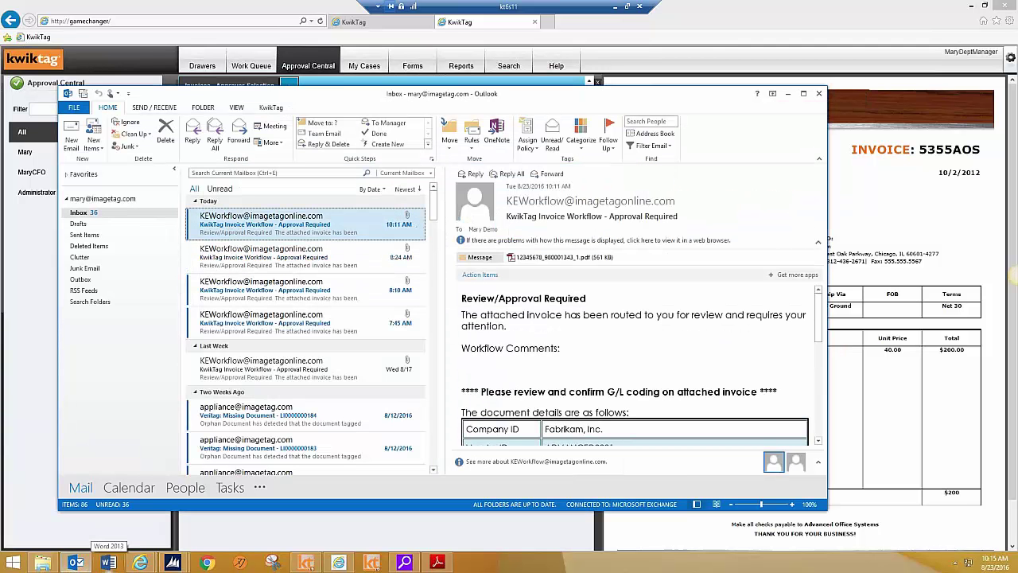
double_click(258, 226)
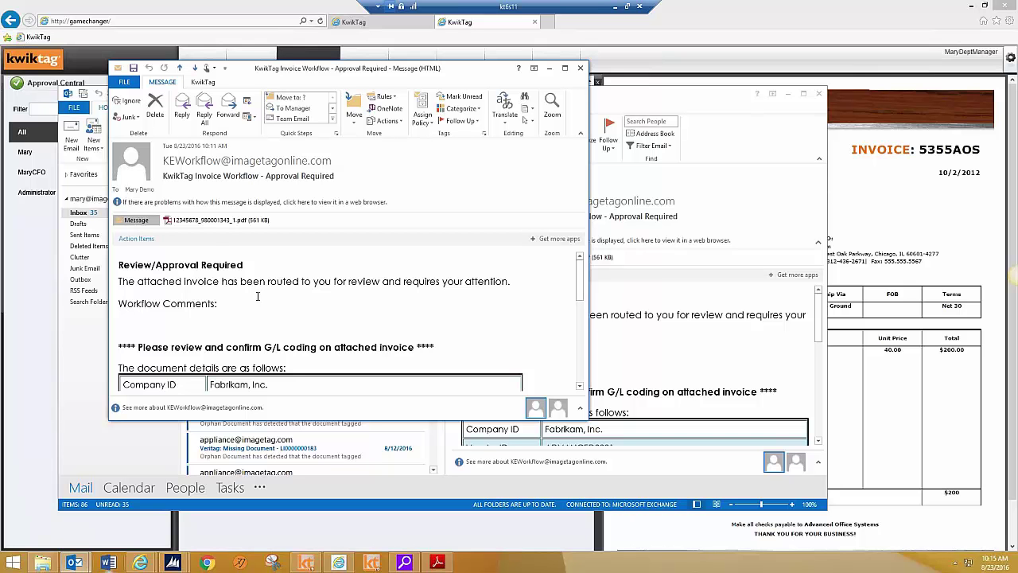
scroll(257, 295, down, 5)
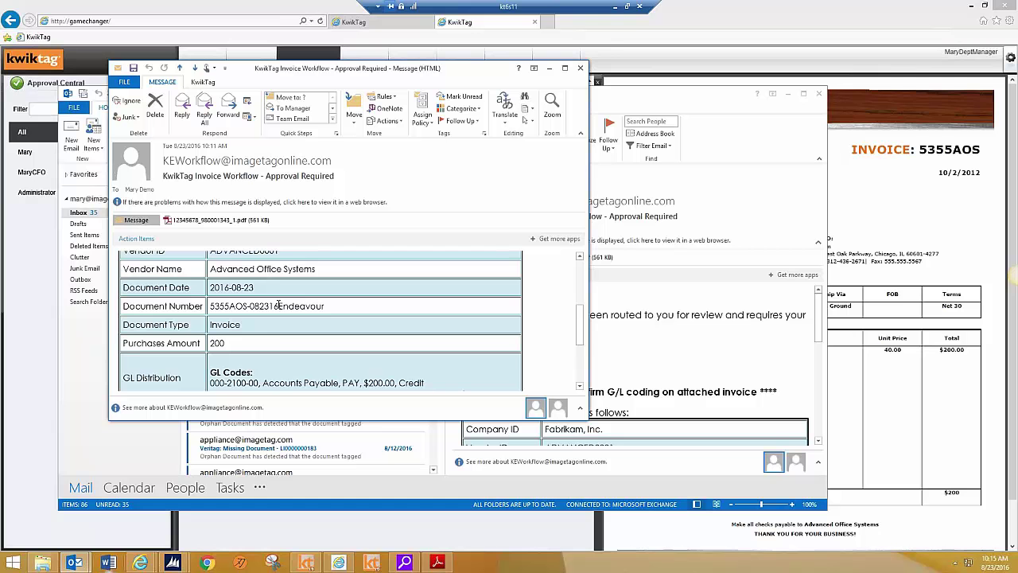
scroll(276, 304, down, 2)
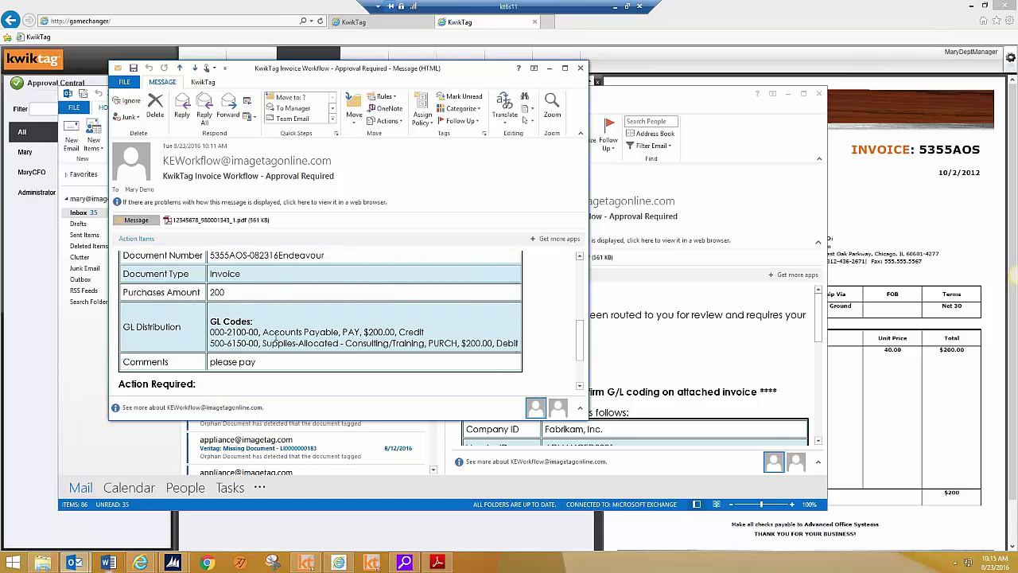
scroll(328, 339, up, 1)
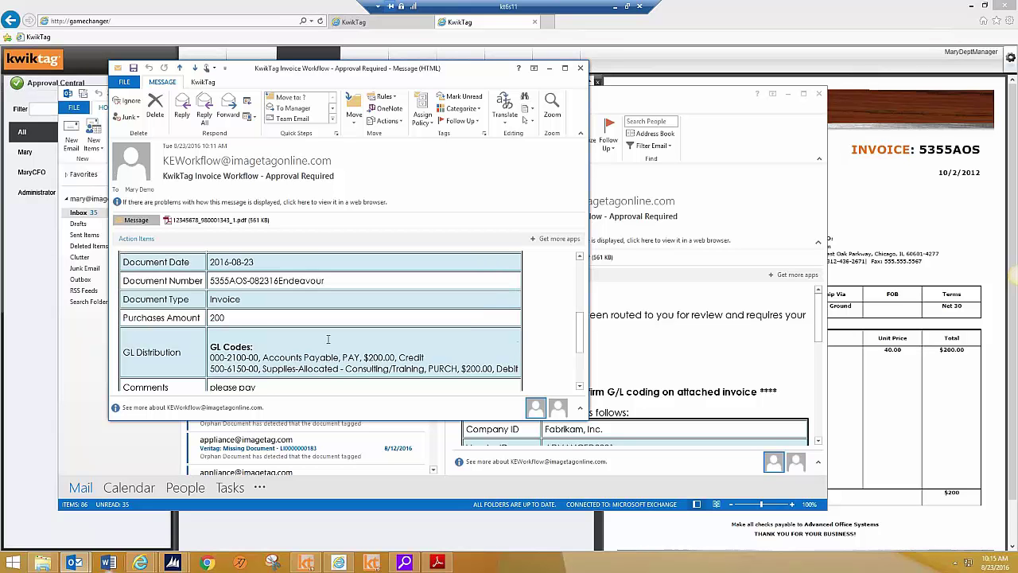
- View the PDF invoice attached to the approval email, close it and reopen the email message
double_click(202, 221)
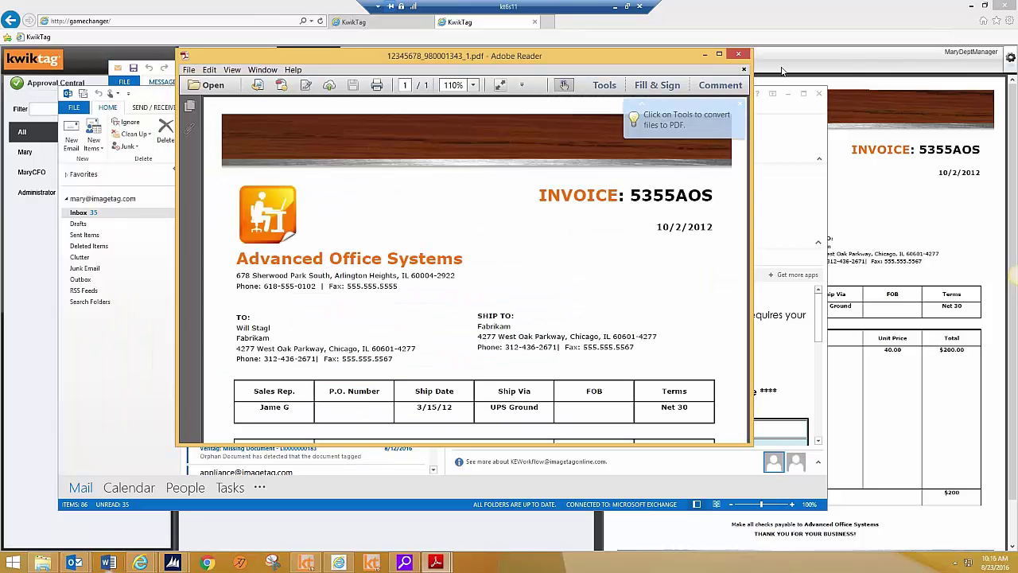
click(739, 54)
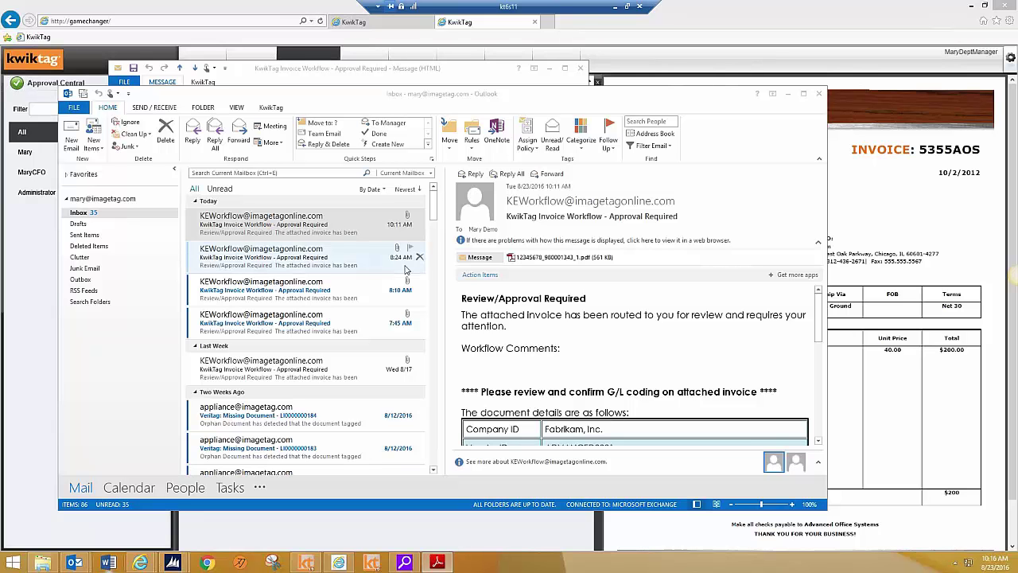
double_click(330, 228)
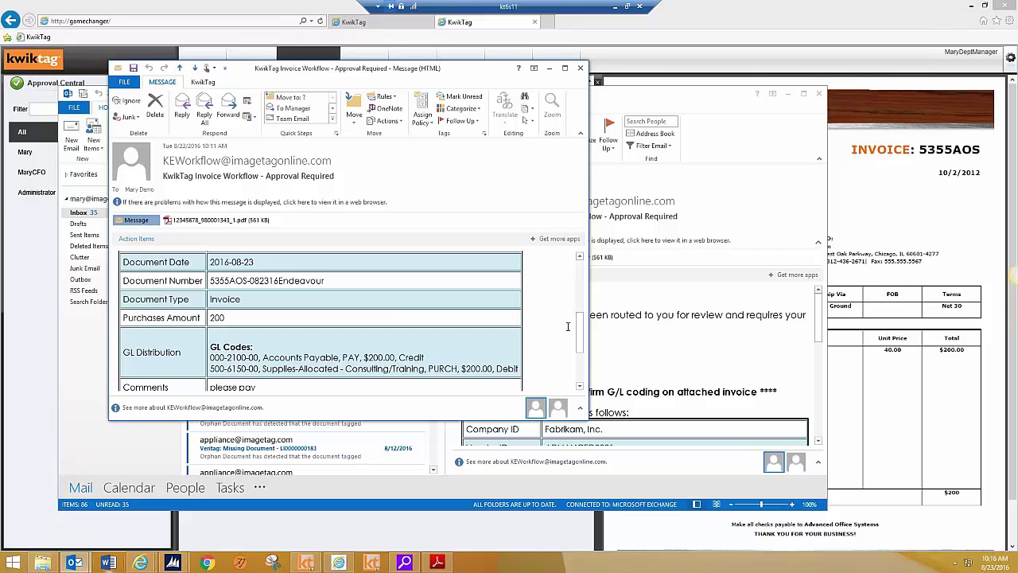
- Start a reply to the approval-required email and close it without sending
drag(581, 338, 586, 280)
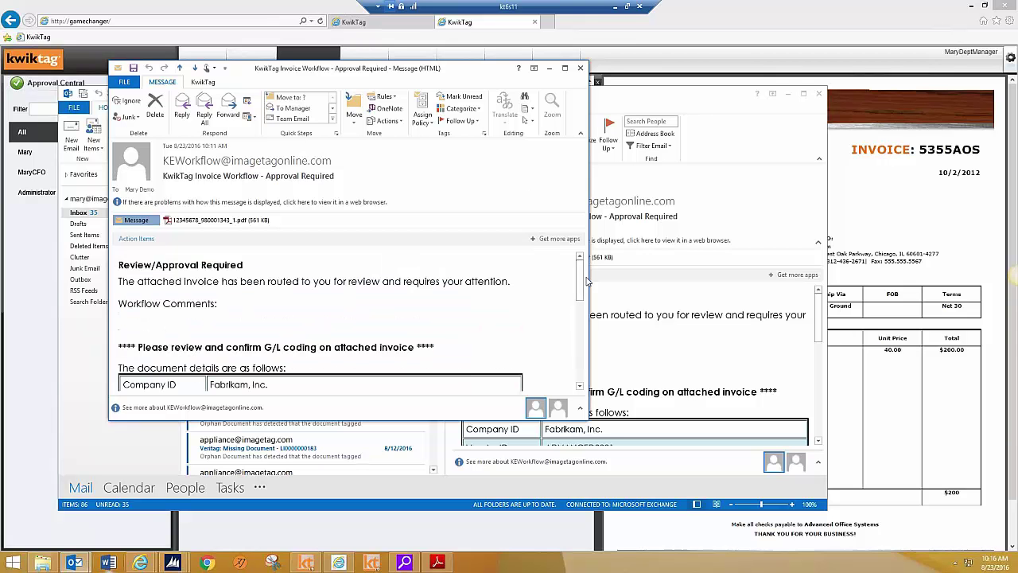
click(182, 108)
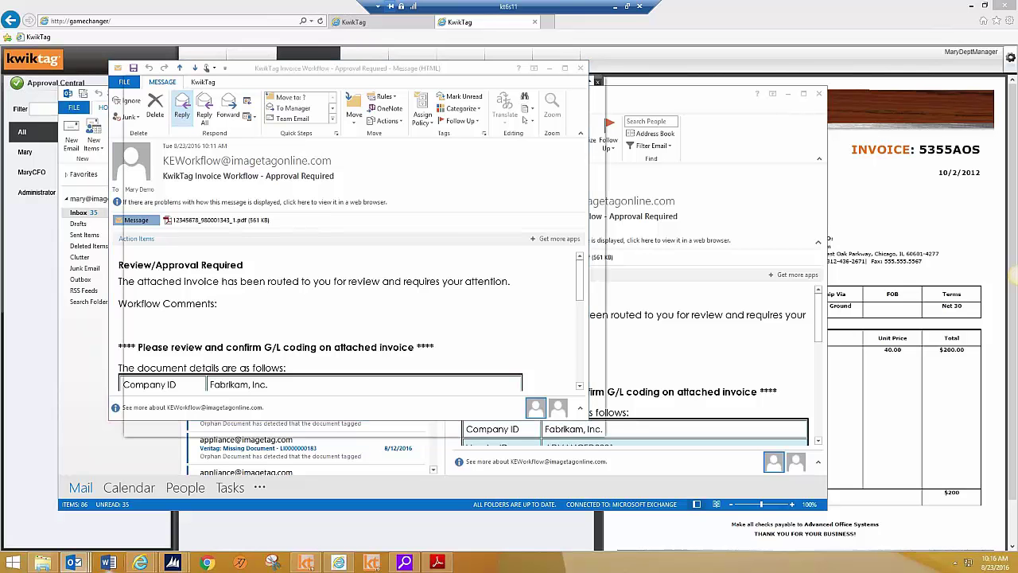
click(597, 85)
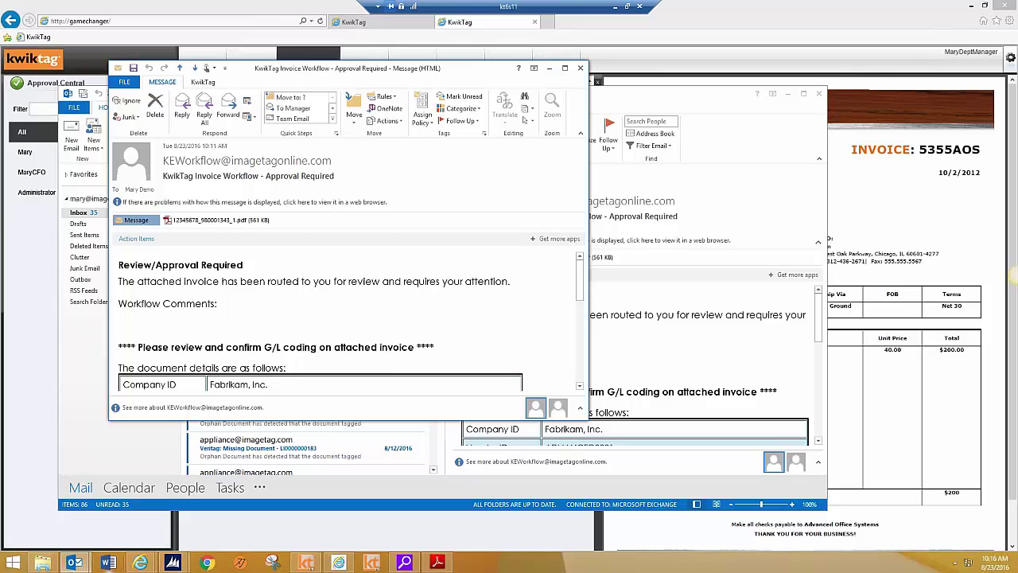
- Close the email, put Outlook away and approve the Advanced Office Systems invoice 5355AOS in Approval Central's Invoices list
click(583, 69)
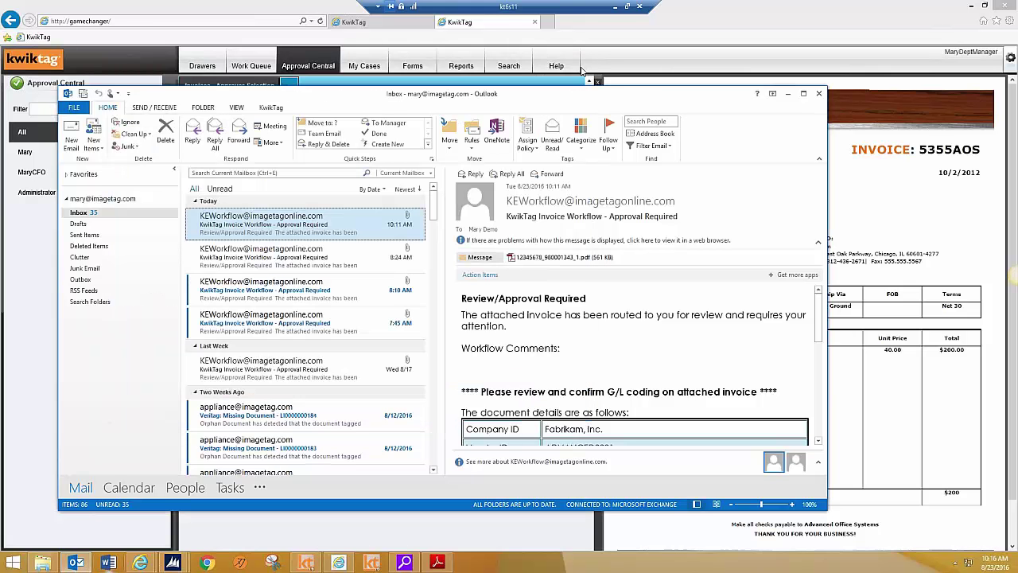
click(788, 94)
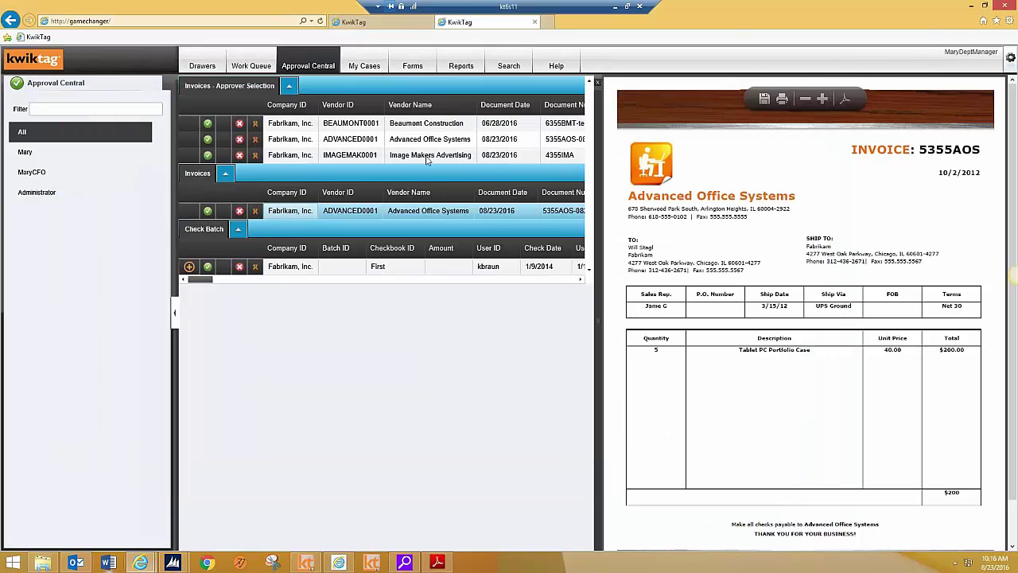
click(208, 211)
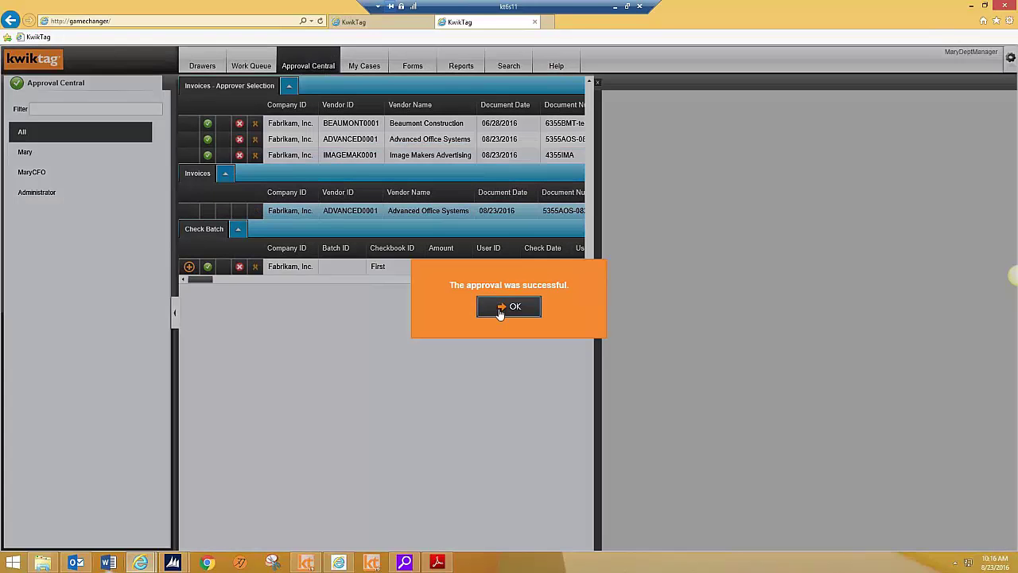
click(499, 308)
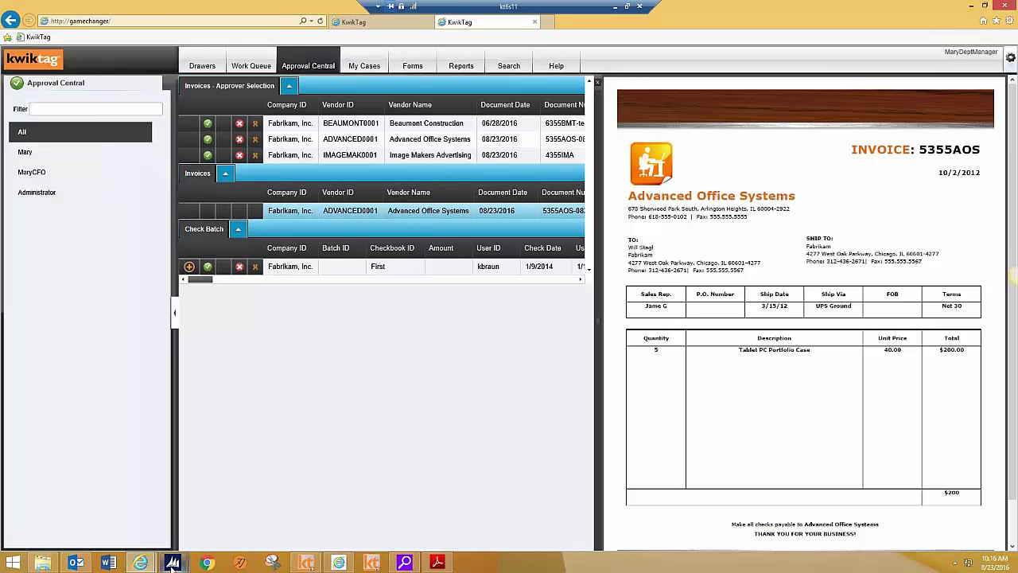
- Switch to Dynamics GP, open the KwikTag Work Queue from Payables Transaction Entry and examine the refreshed list of invoices awaiting processing
mouse_move(173, 563)
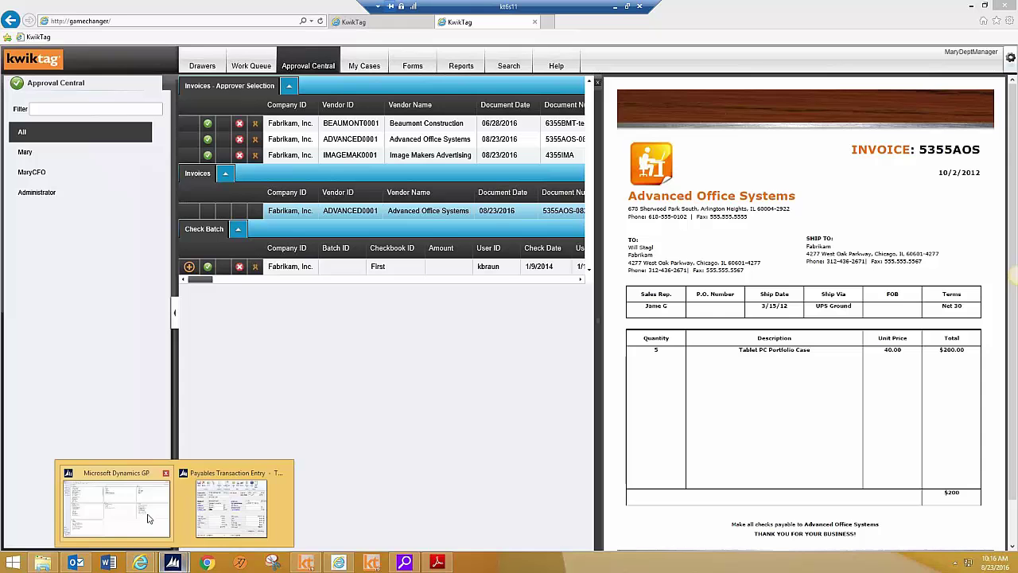
click(147, 519)
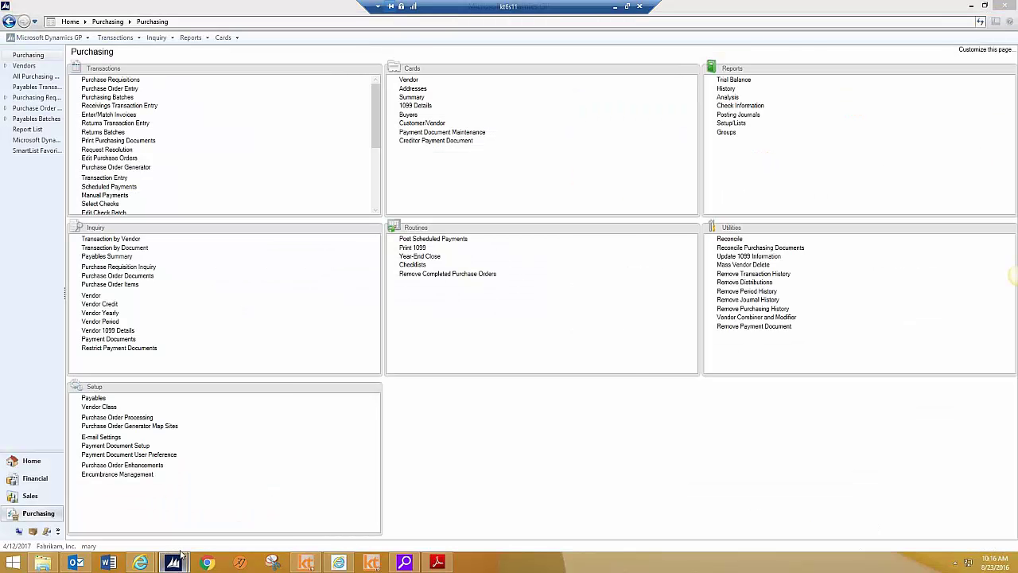
click(256, 513)
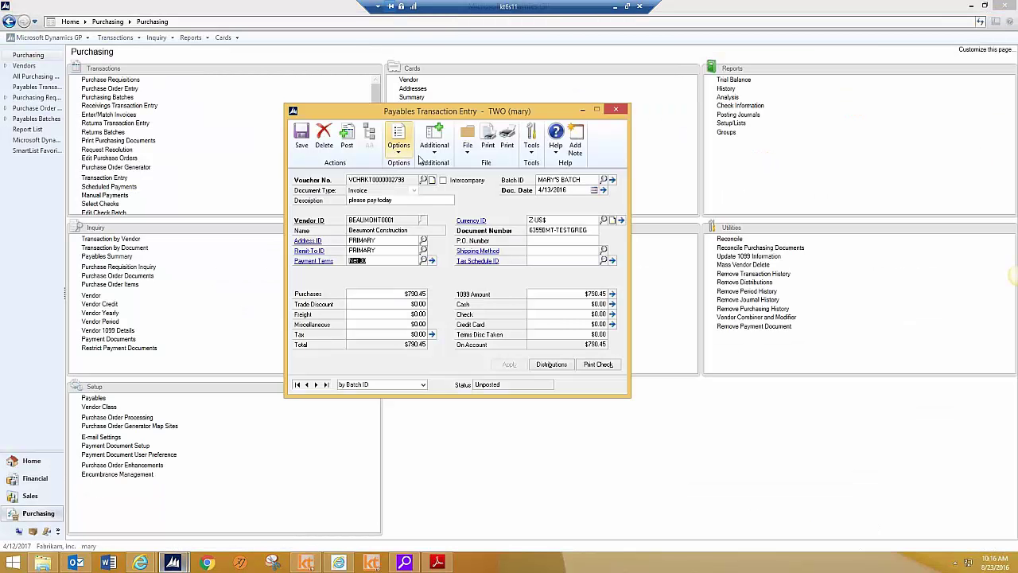
click(432, 154)
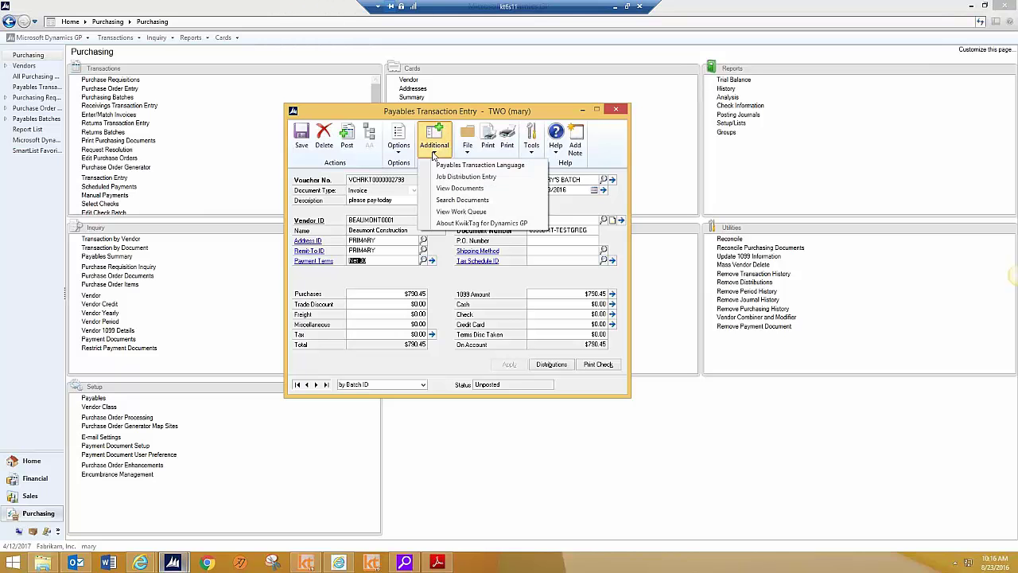
click(455, 213)
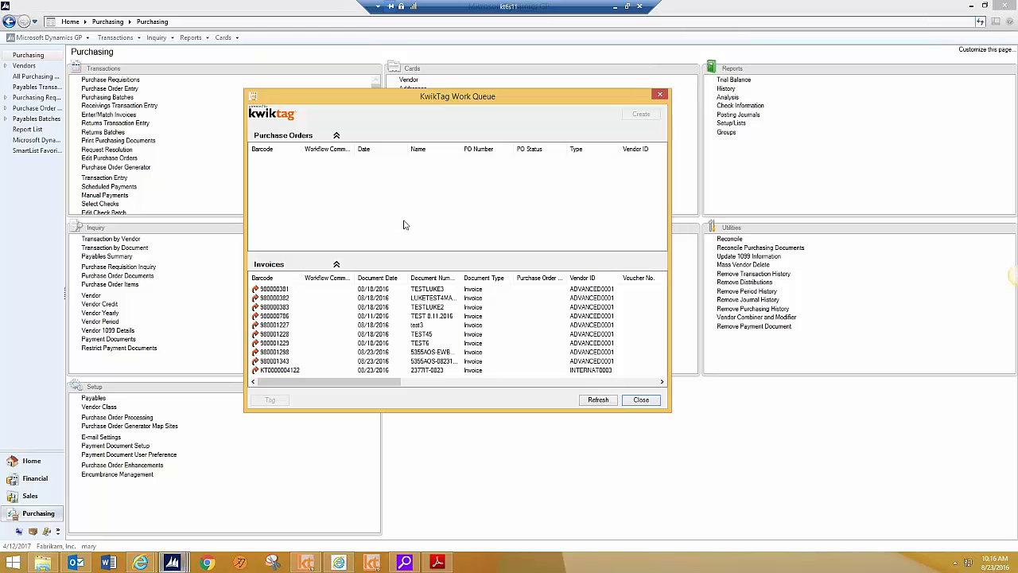
scroll(406, 361, right, 1)
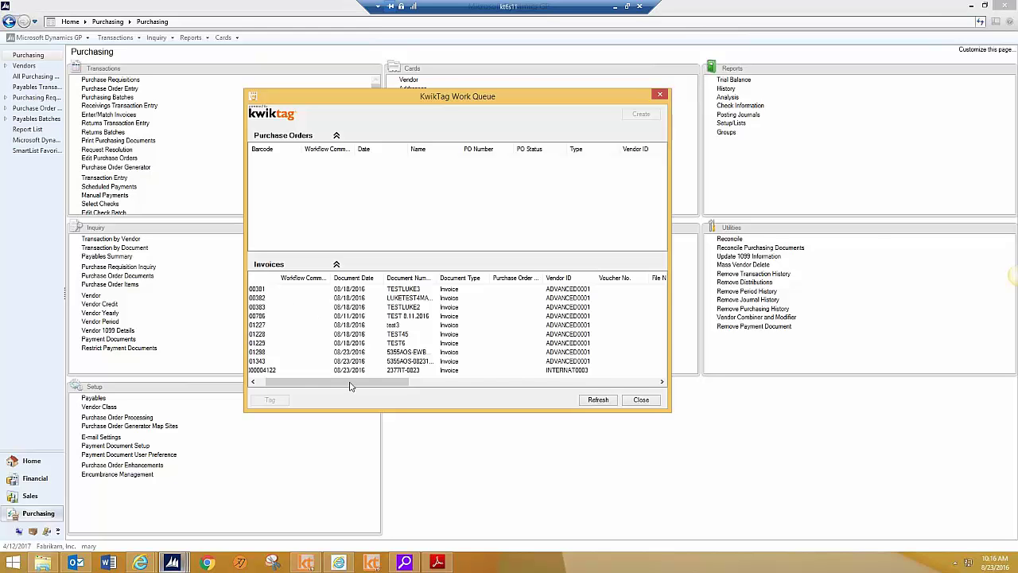
scroll(350, 384, left, 1)
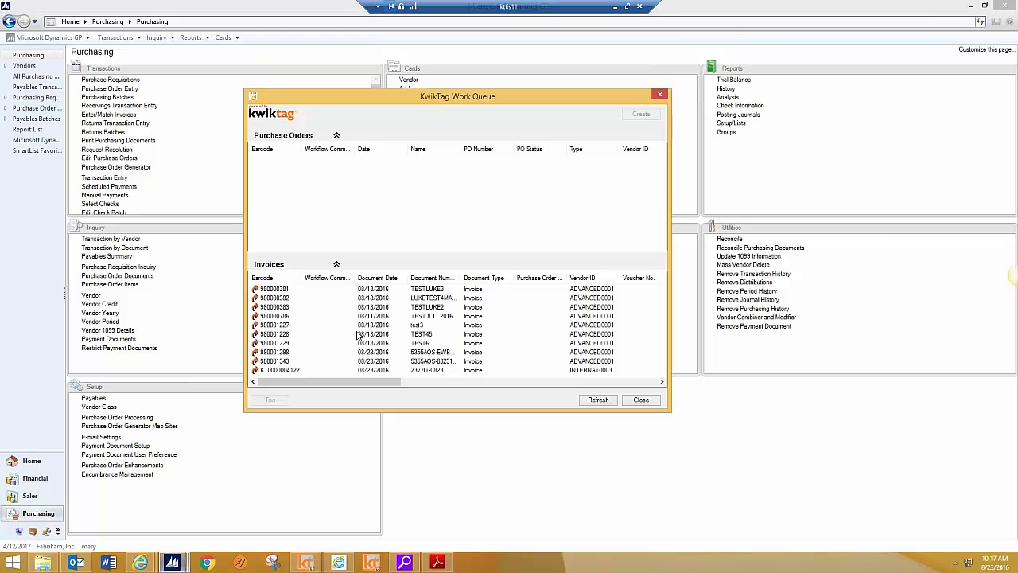
click(590, 399)
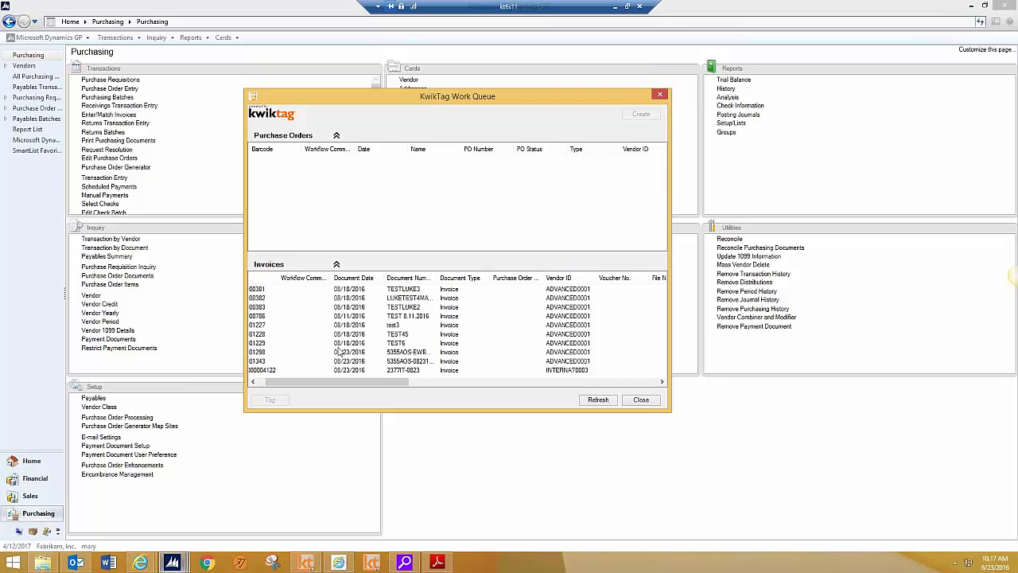
- View the details and document image of invoice 2377IT-0823, then refresh and close the work queue
mouse_move(288, 373)
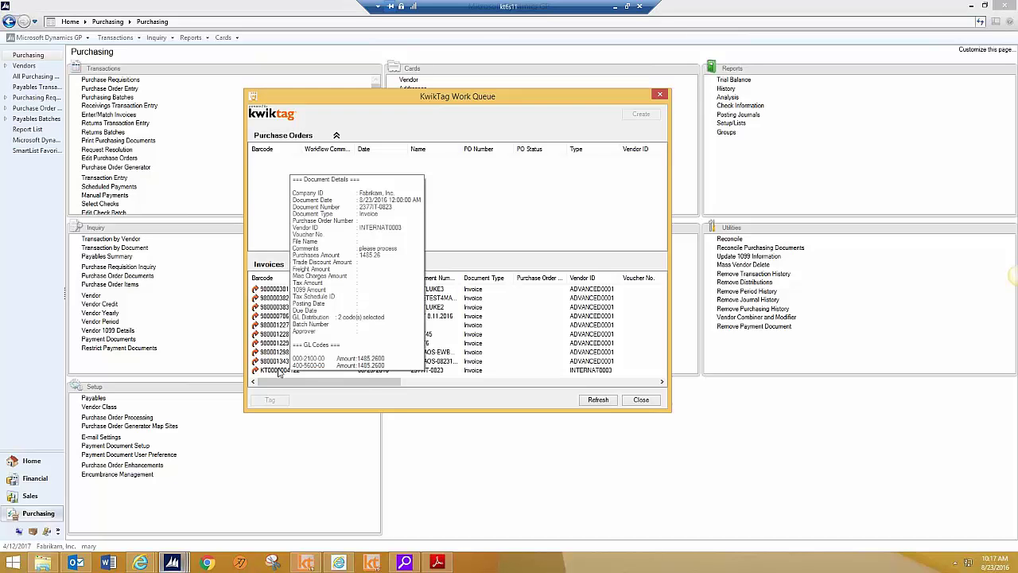
right_click(280, 372)
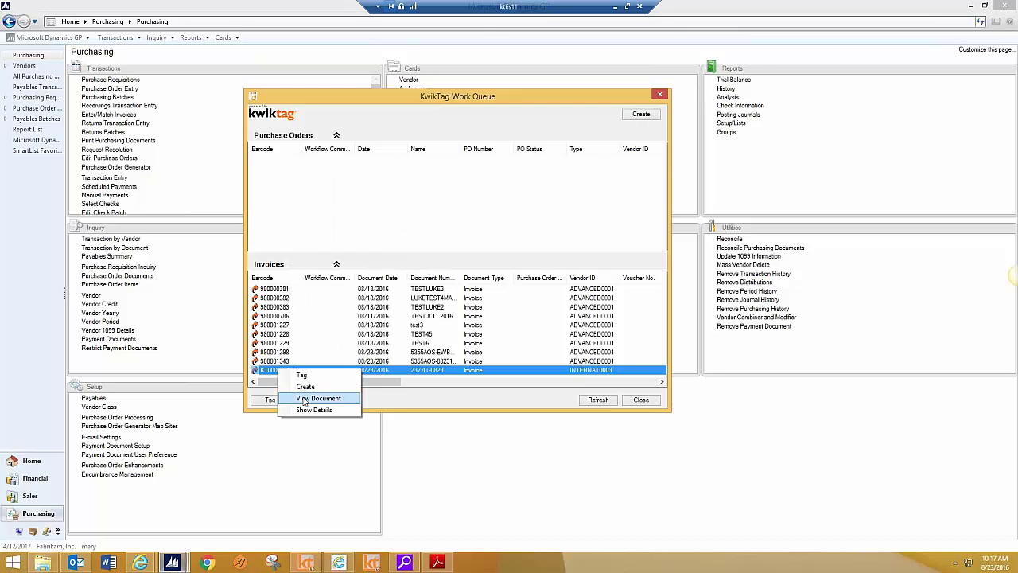
click(302, 400)
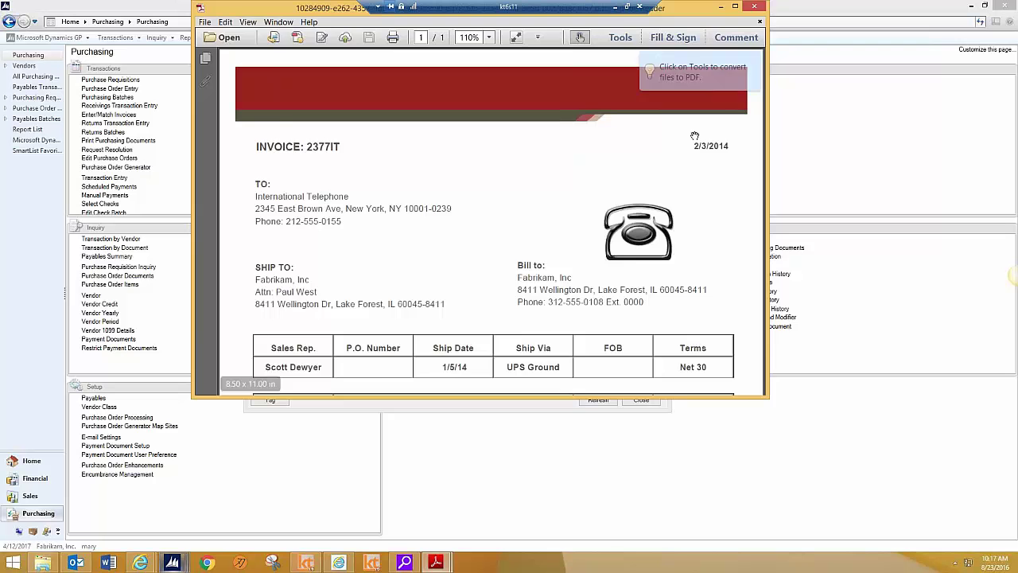
click(755, 8)
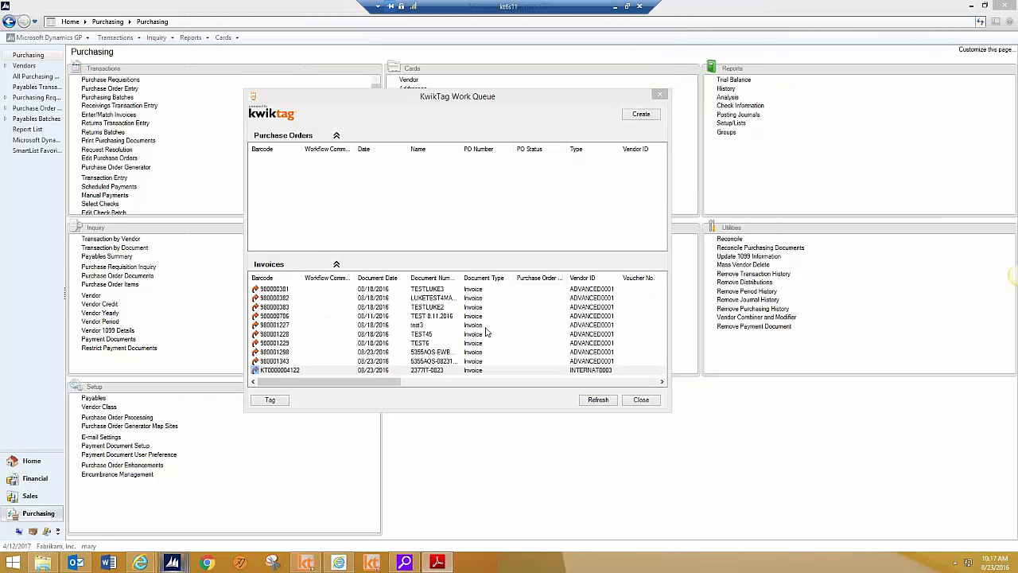
click(597, 399)
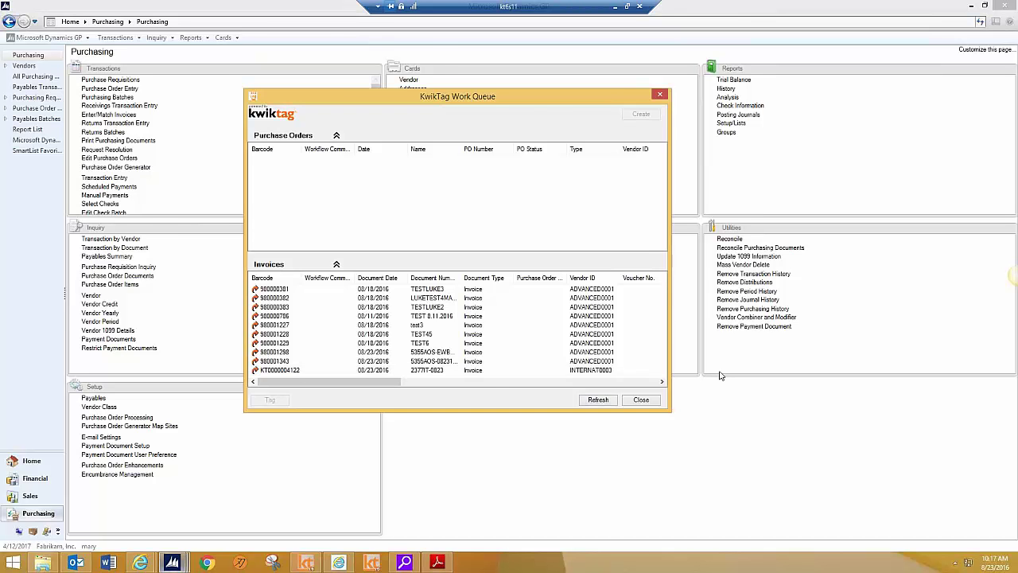
click(646, 402)
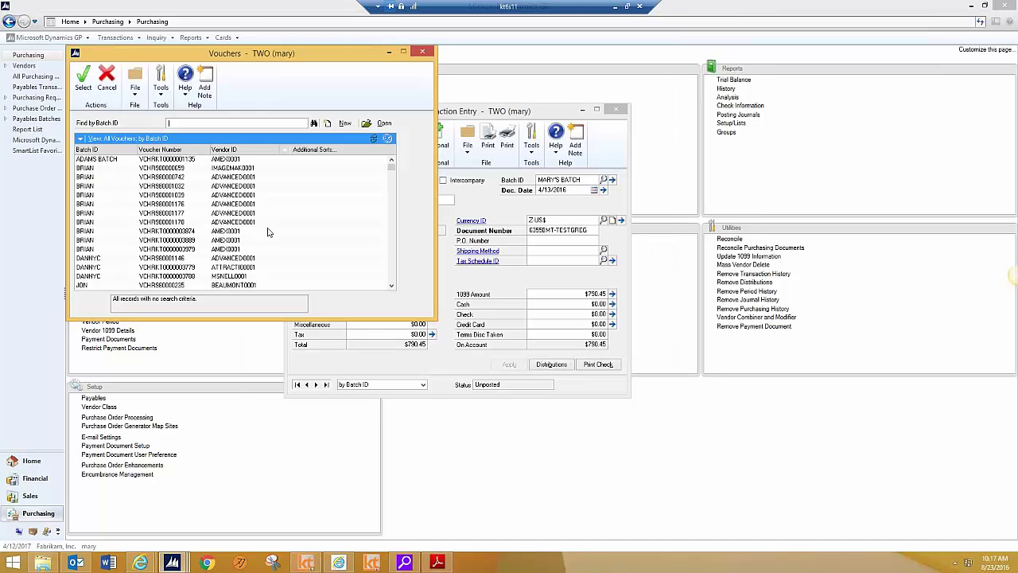
click(394, 261)
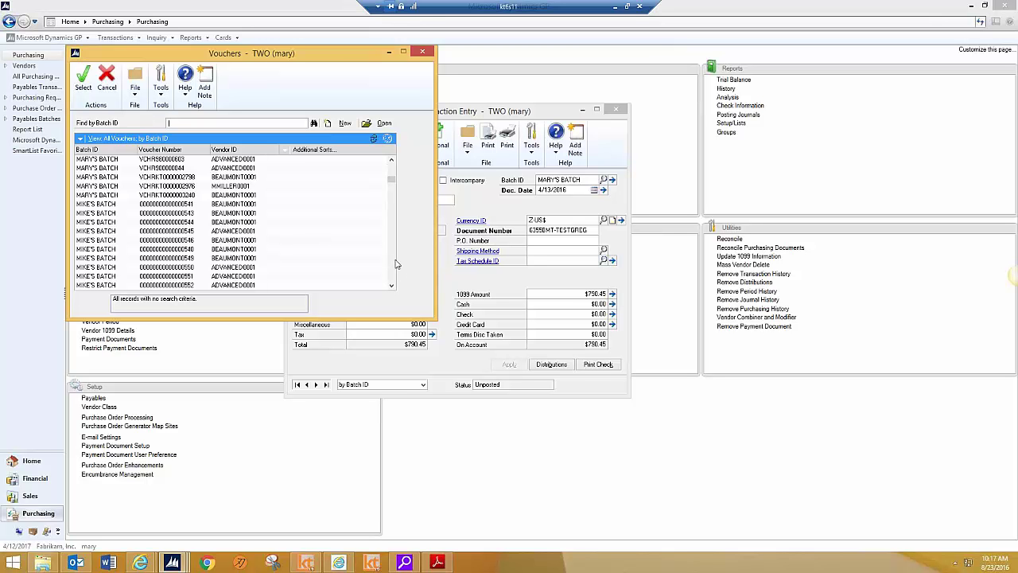
click(120, 198)
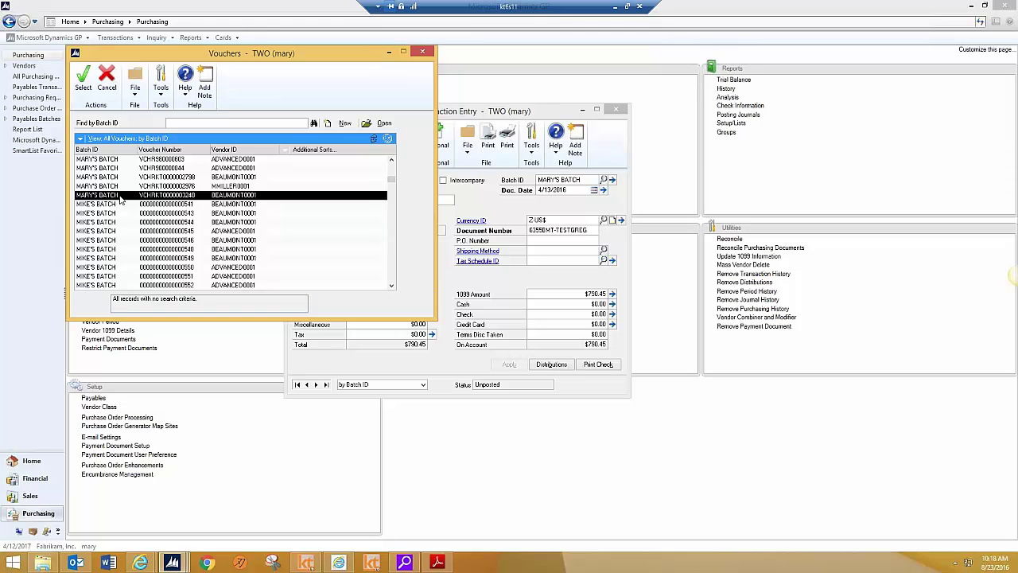
double_click(194, 199)
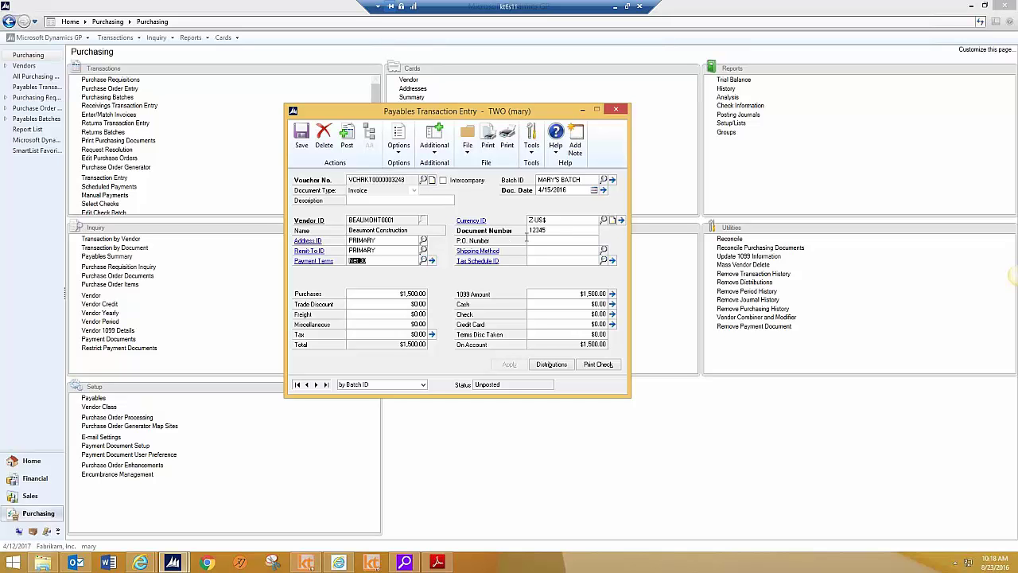
- Review the voucher's remit-to address, purchases amount and available KwikTag functions, then close Payables Transaction Entry
click(384, 251)
click(426, 293)
click(434, 149)
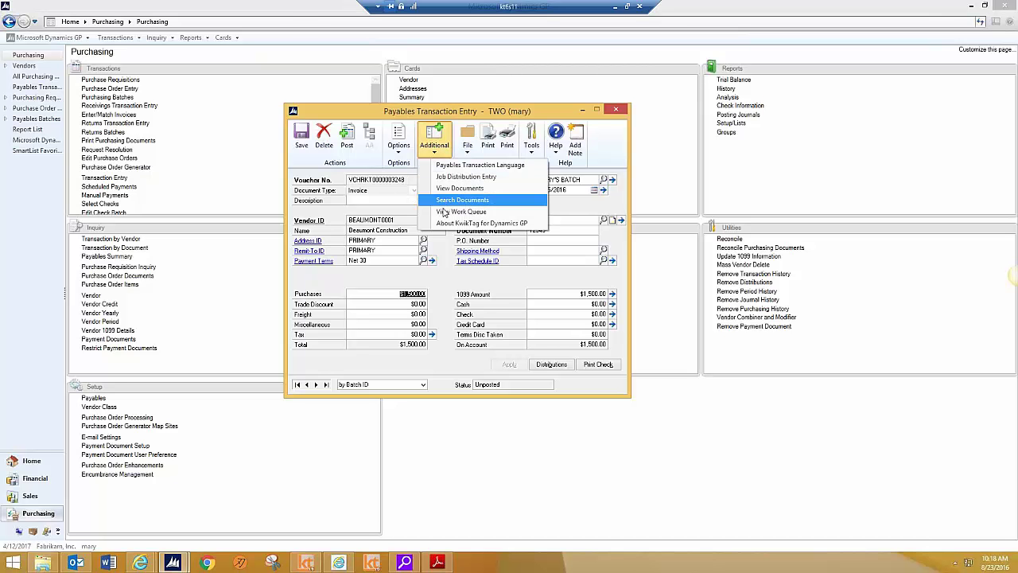
click(617, 109)
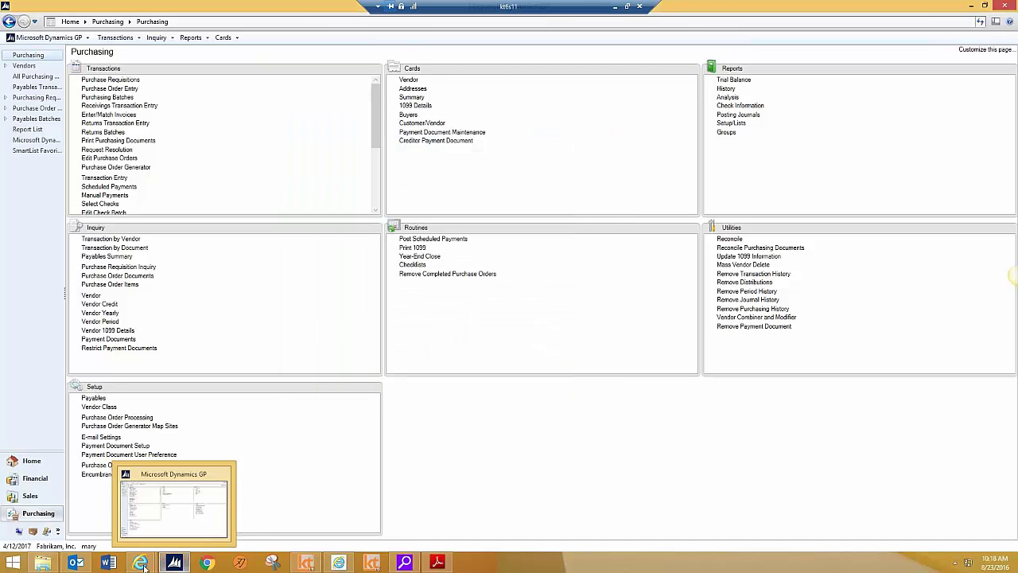
- Switch to KwikTag in the browser, sort the Work Queue by date received with newest first and display the top invoice
mouse_move(140, 562)
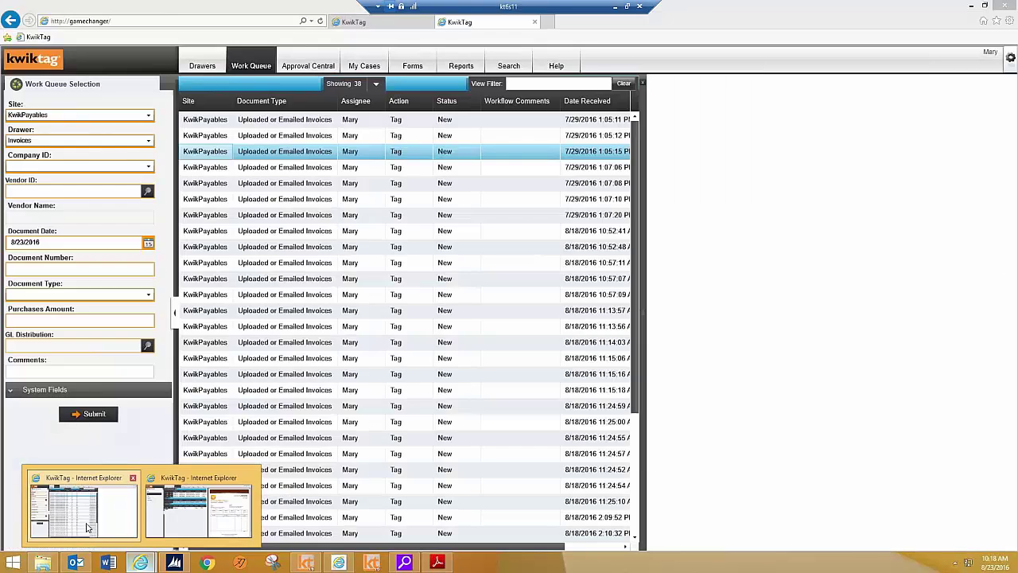
click(199, 509)
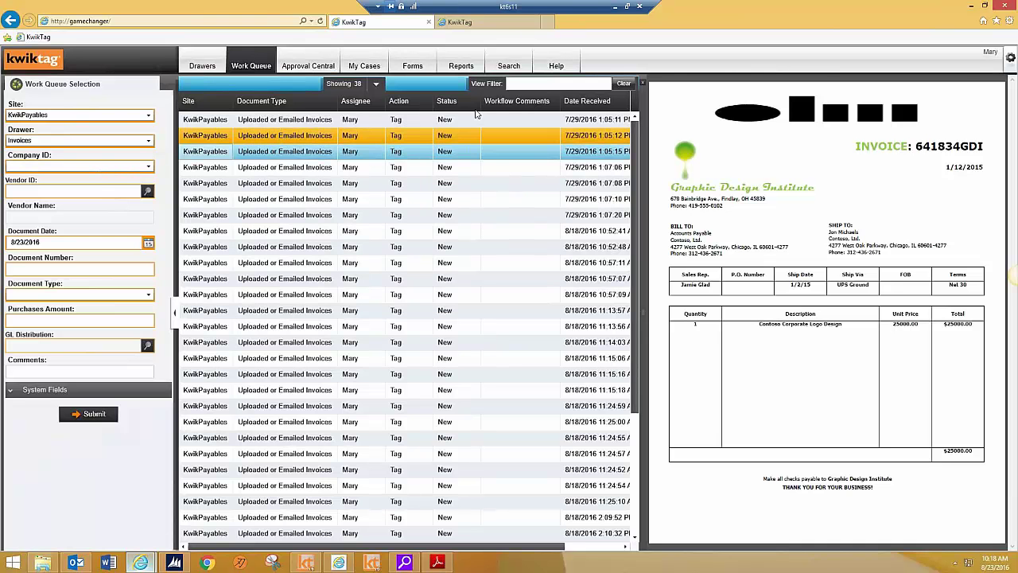
click(572, 106)
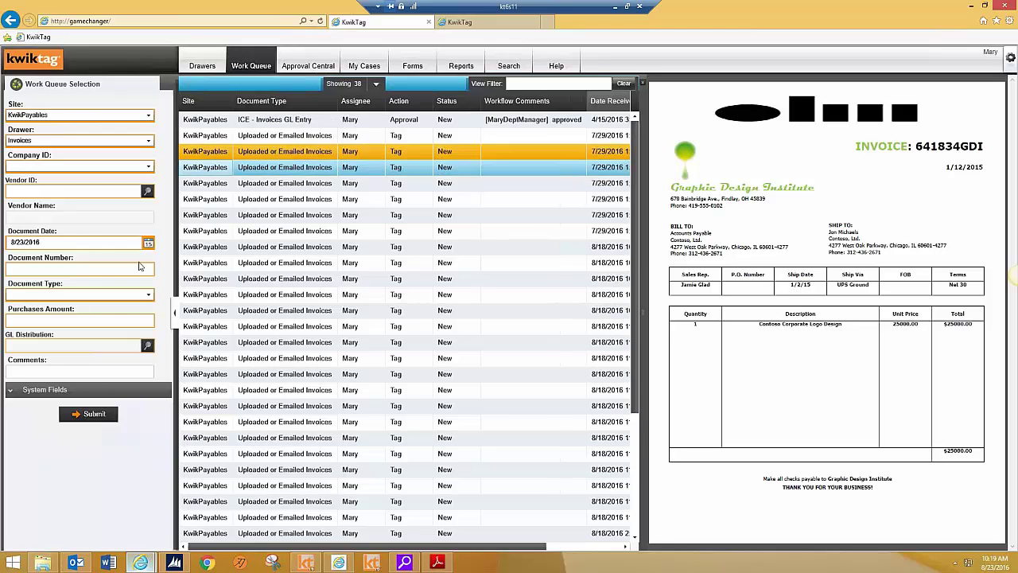
click(602, 101)
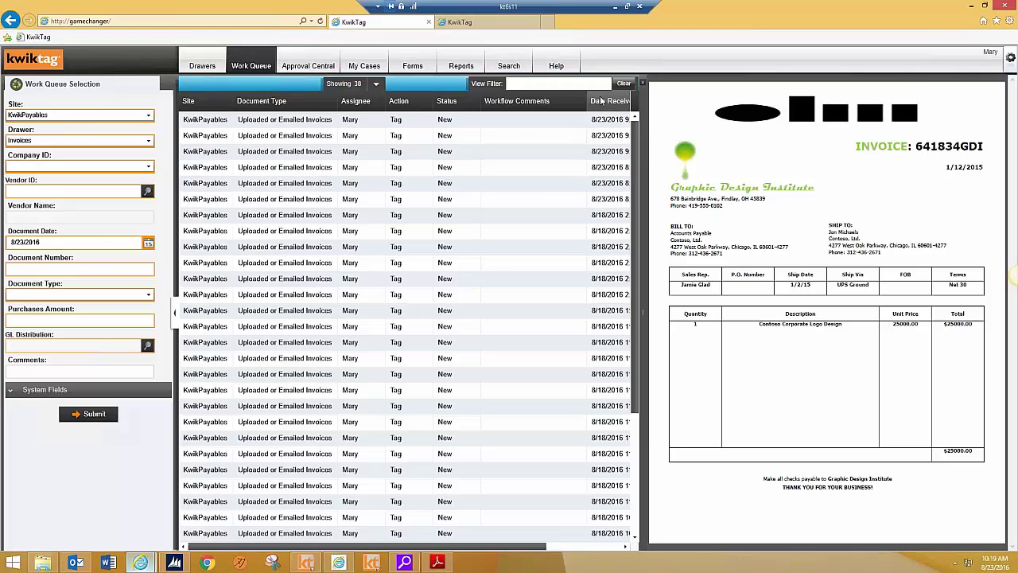
click(303, 122)
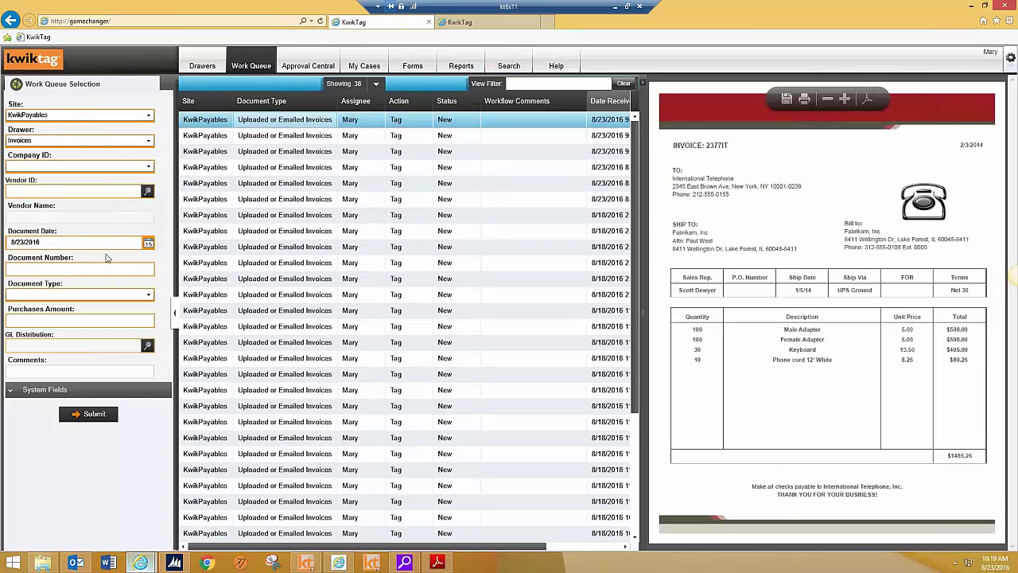
- Set the invoice's company ID to Fabrikam, Inc. and its vendor to International Telephone (INTERNAT0003), filtering vendors by "inter"
click(149, 168)
click(102, 186)
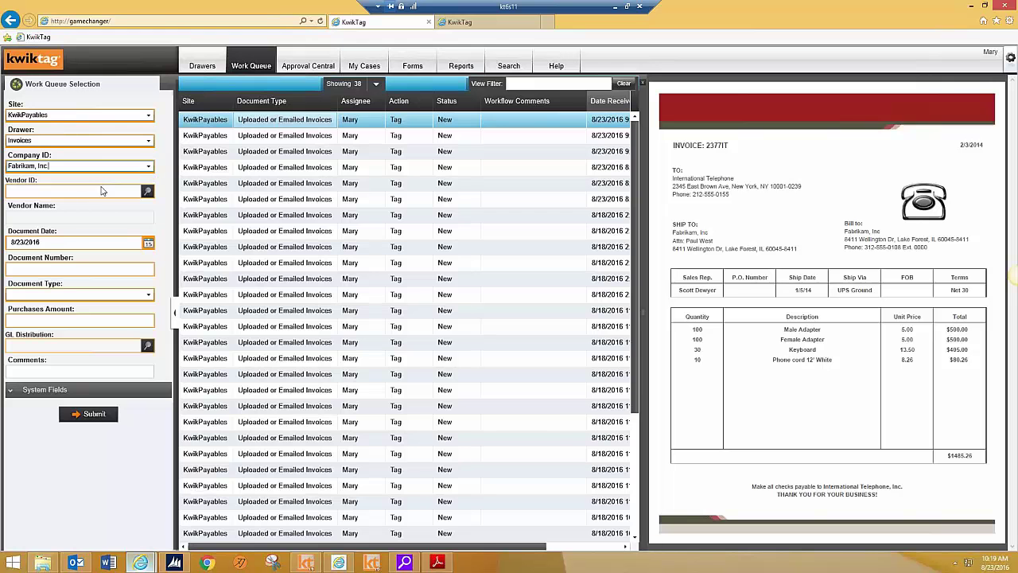
click(147, 193)
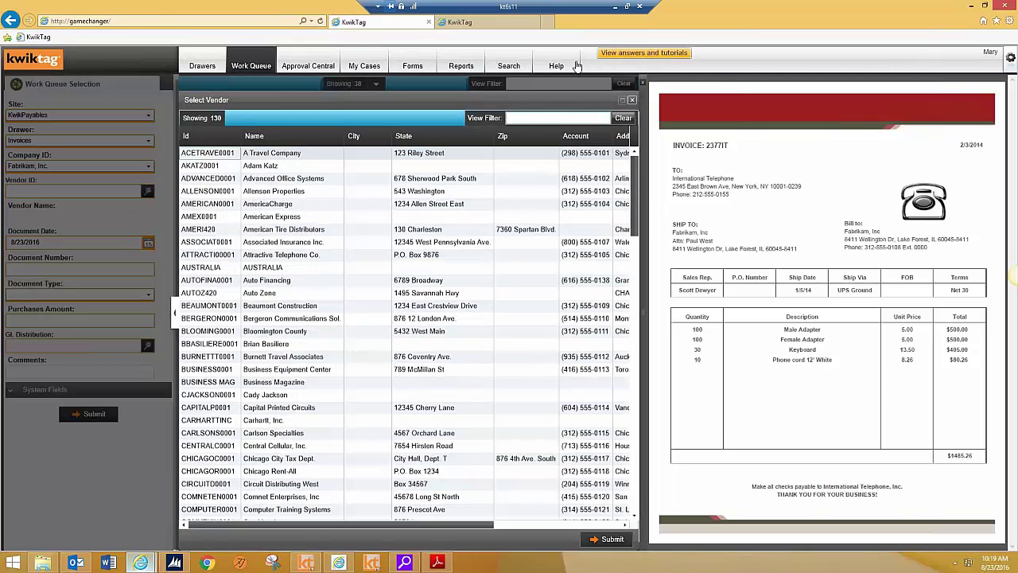
text(inter)
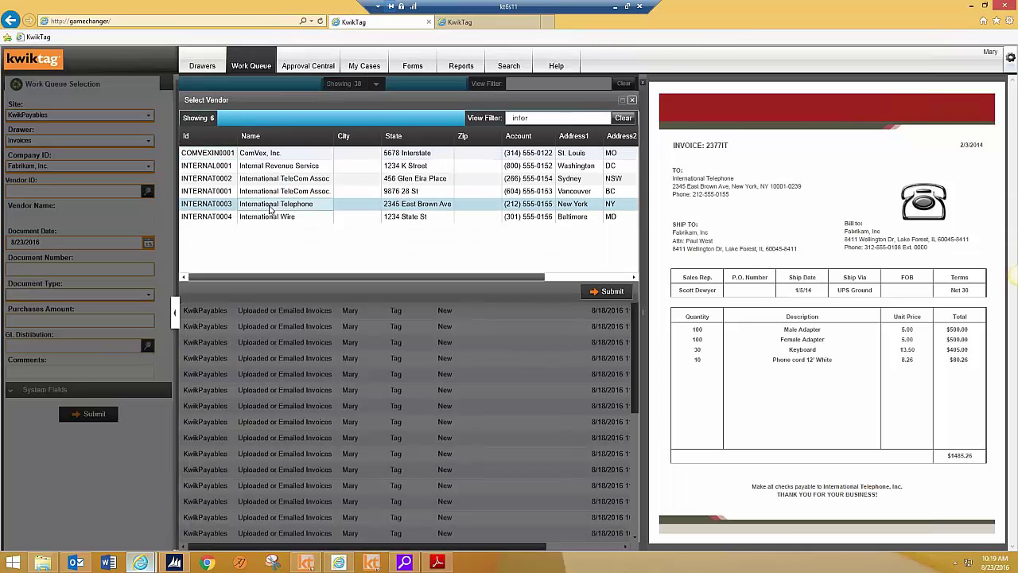
double_click(401, 208)
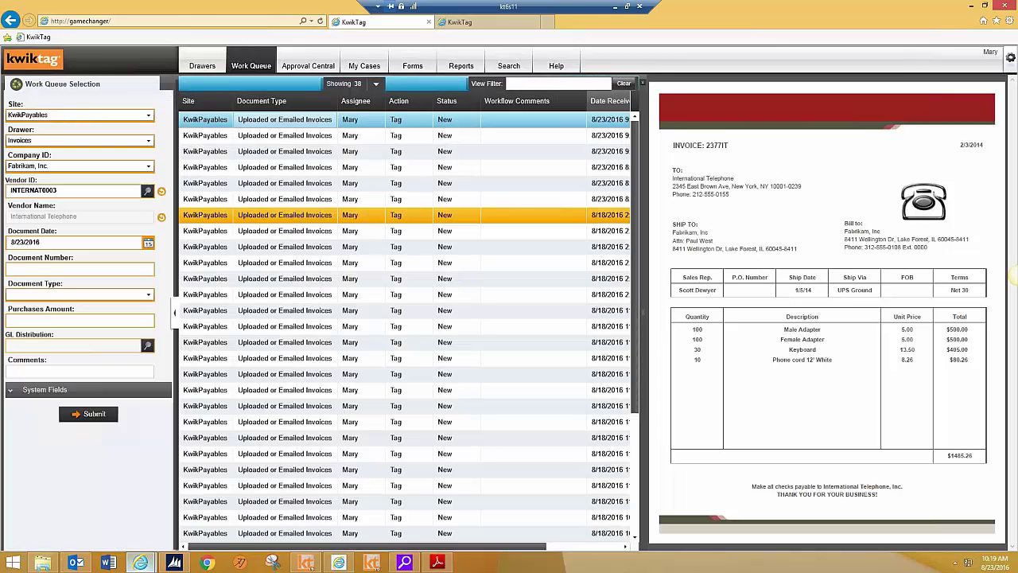
- Change the invoice's drawer to Invoices - Approver Selection and set the company ID to Fabrikam, Inc
click(149, 141)
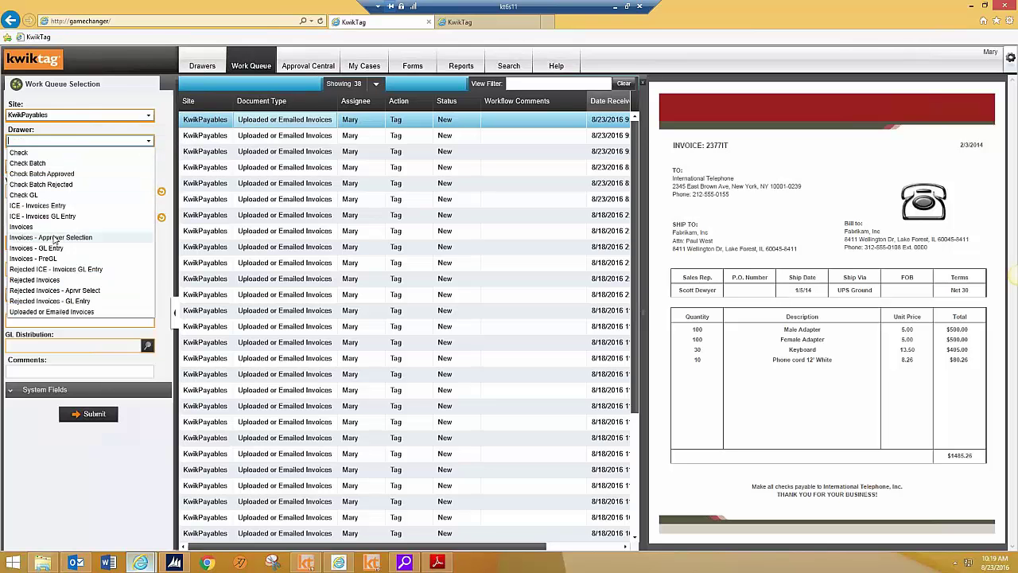
click(53, 237)
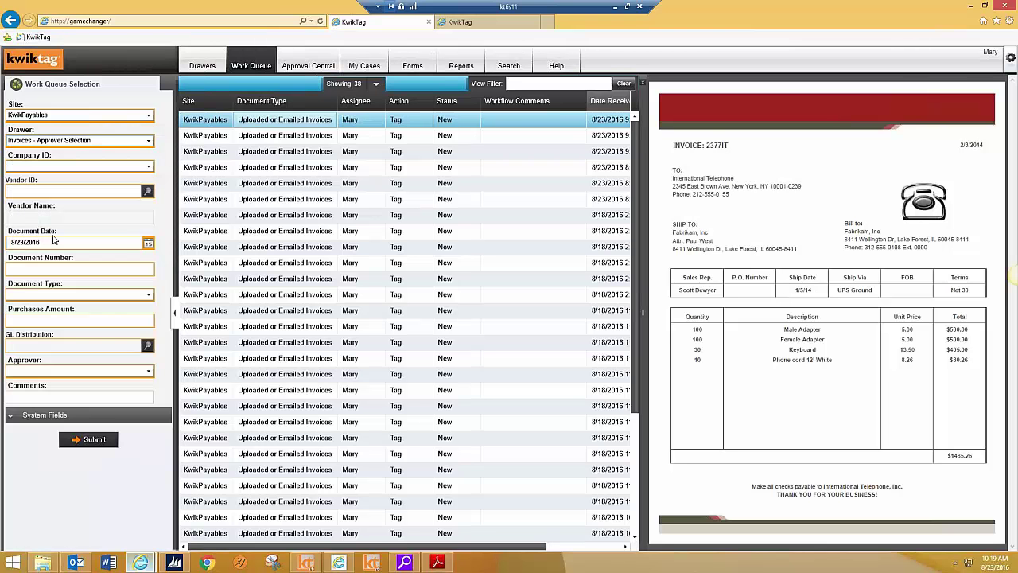
click(149, 167)
click(54, 180)
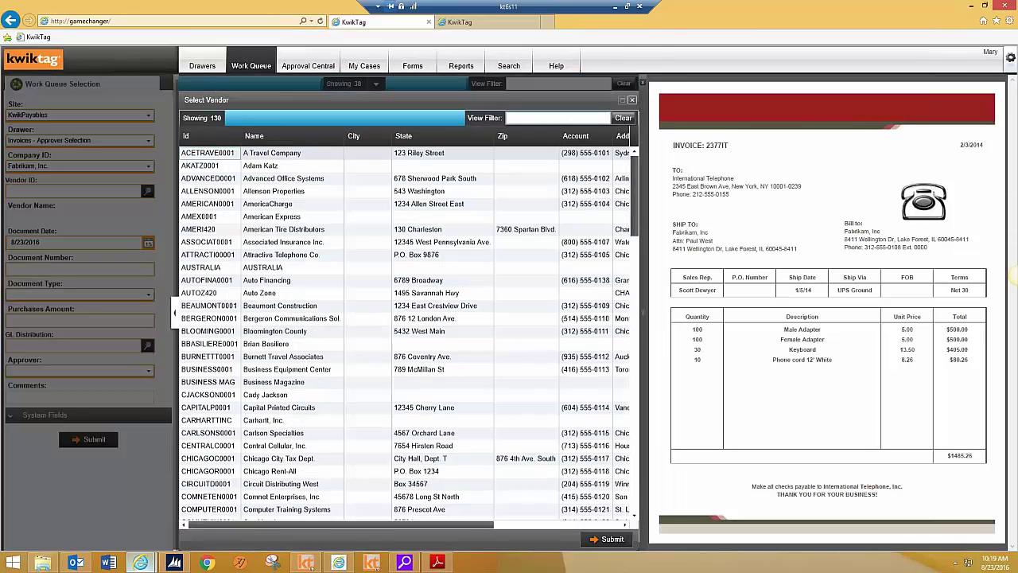
- Filter the vendors by "int" and set the invoice's vendor to International Telephone (INTERNAT0003)
text(in)
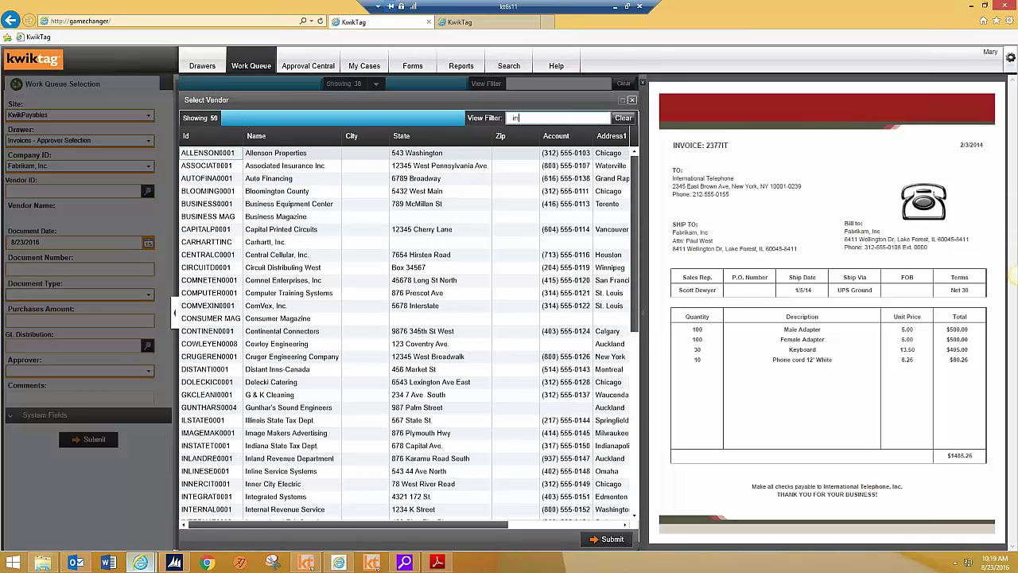
text(t)
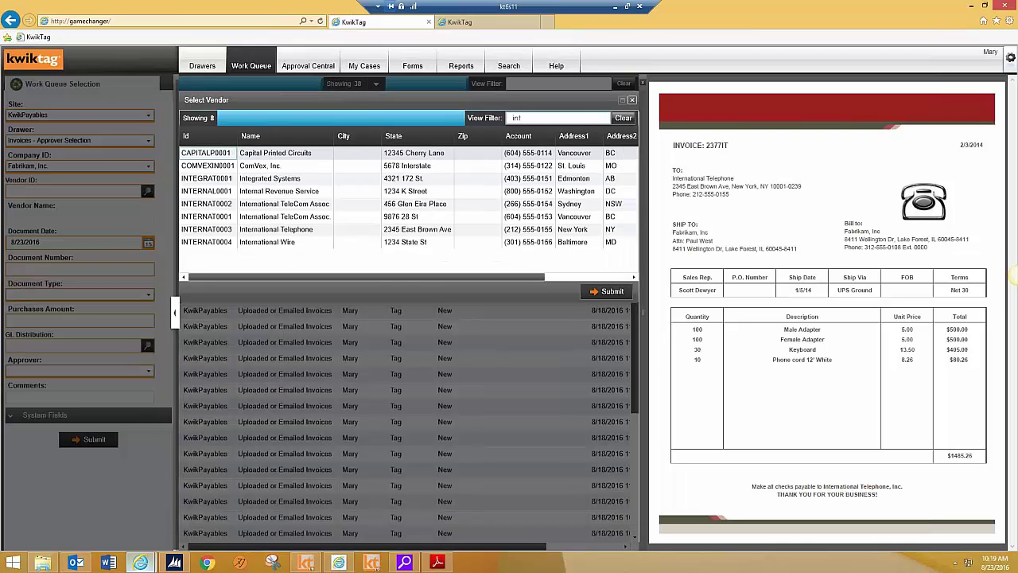
double_click(336, 230)
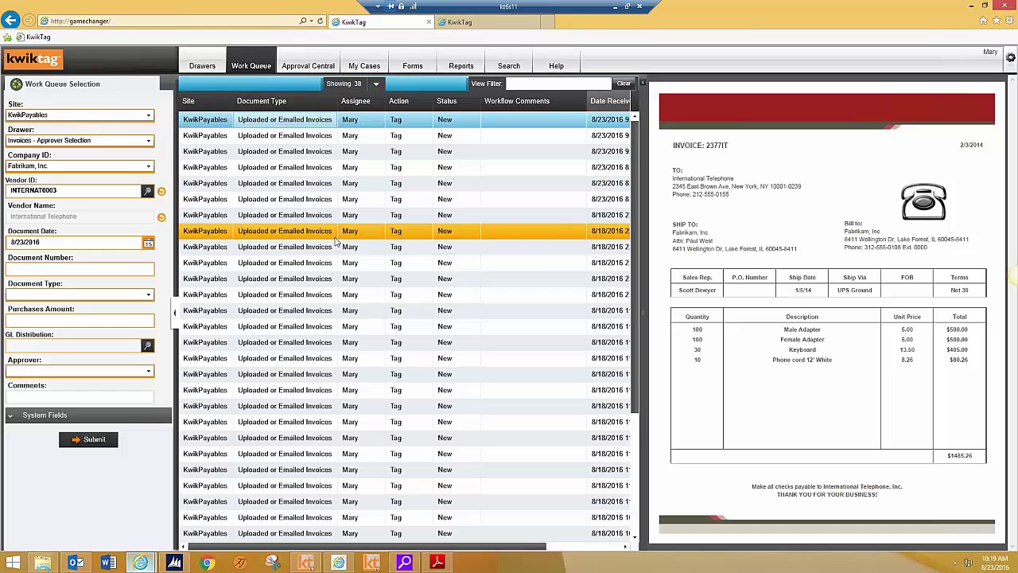
- Enter 2377IT-08232016 as the document number, capturing the first part from the invoice image
click(73, 268)
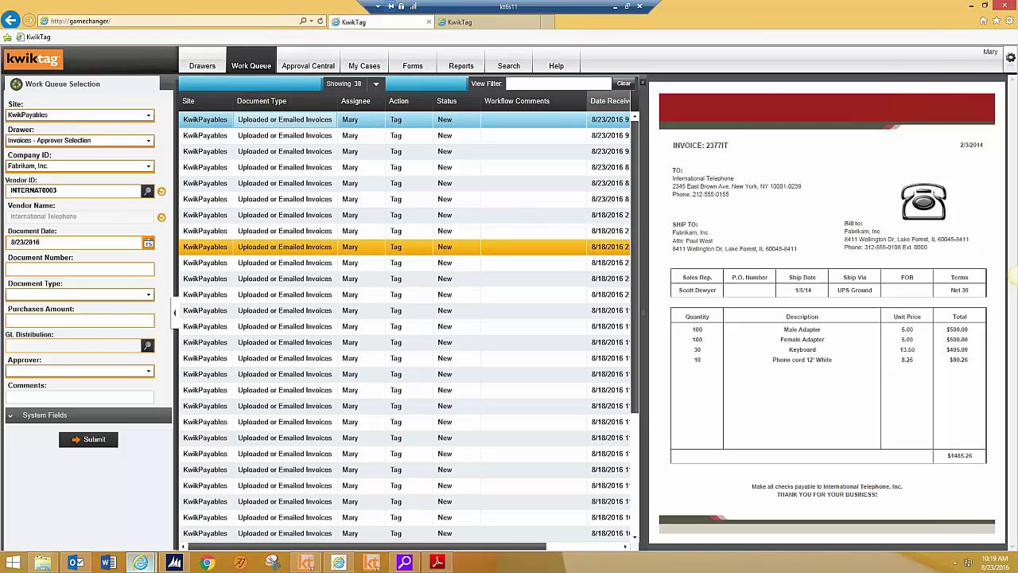
double_click(715, 146)
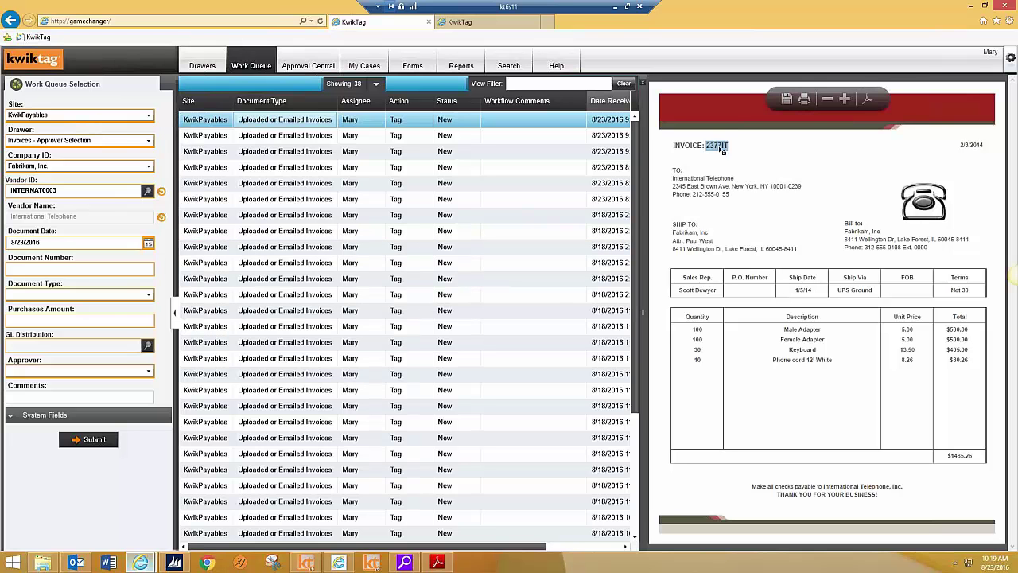
click(132, 271)
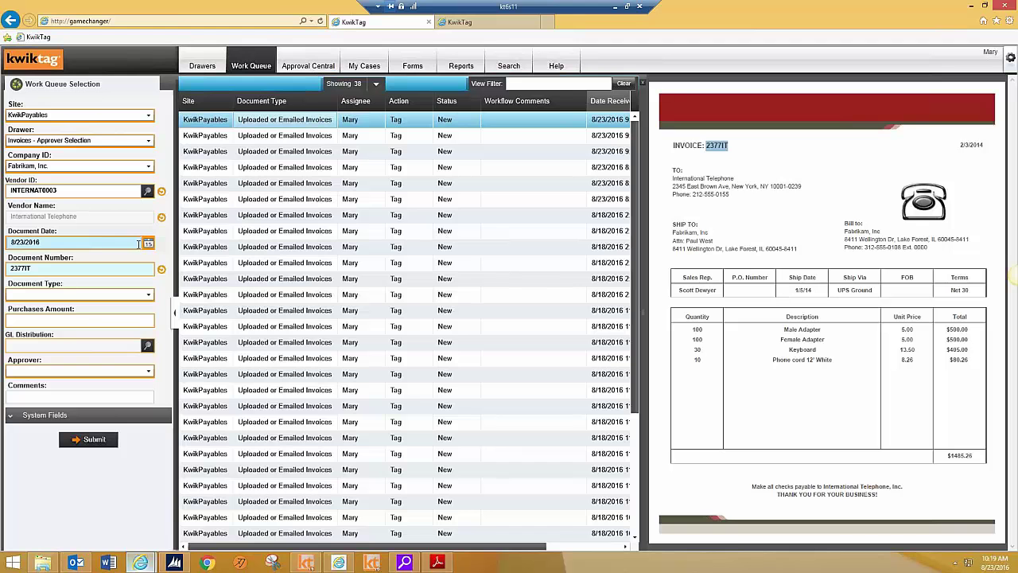
text(0823)
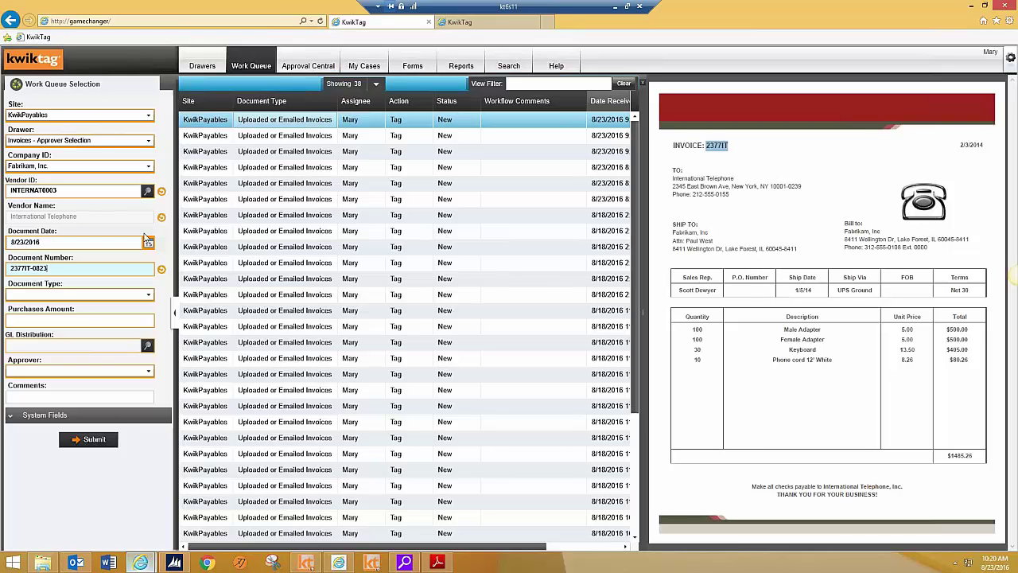
text(2016)
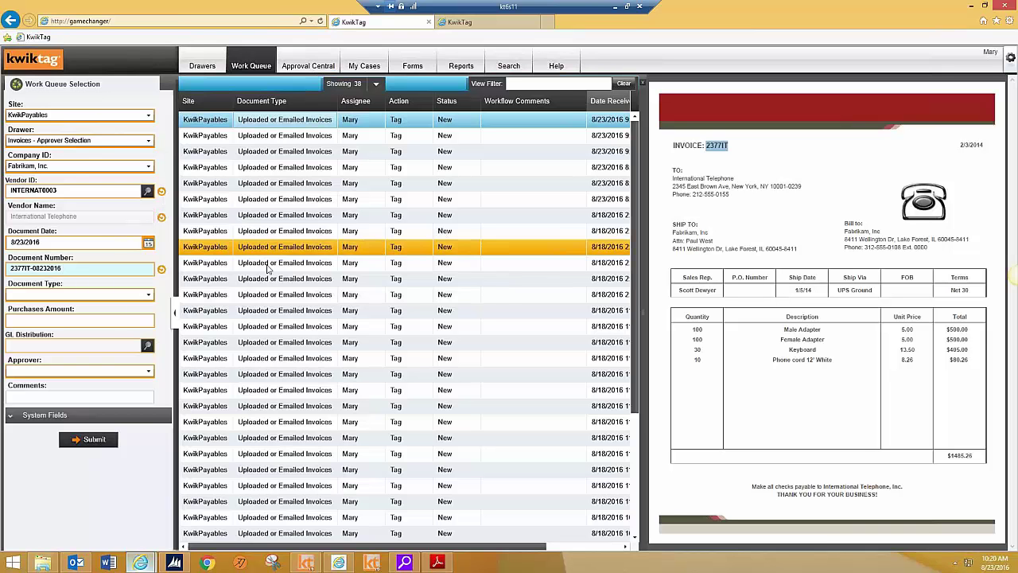
- Set the document type to Invoice and capture the purchases amount of $1485.26 from the total on the invoice image
click(149, 295)
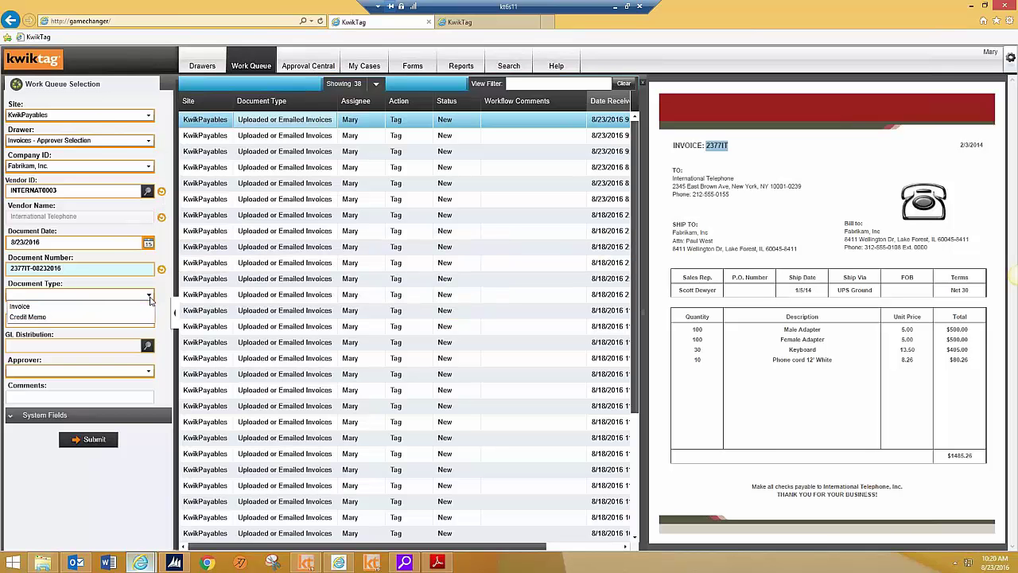
click(117, 306)
click(97, 320)
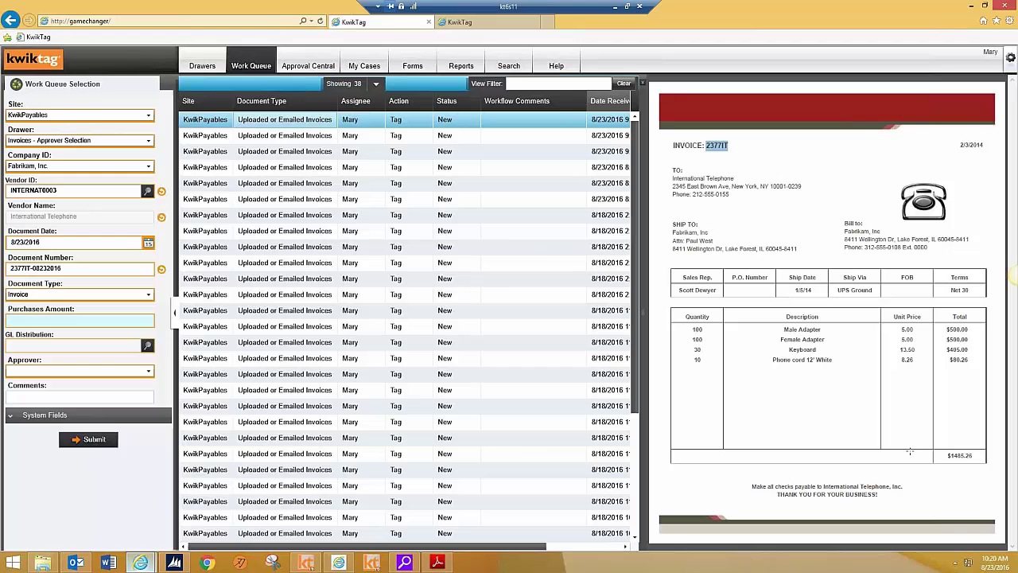
click(956, 456)
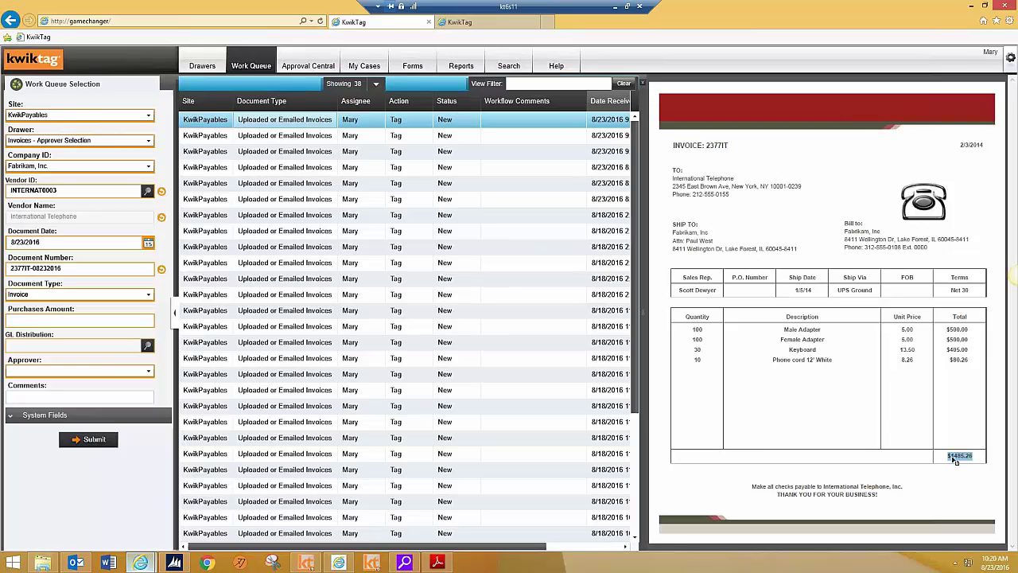
click(49, 322)
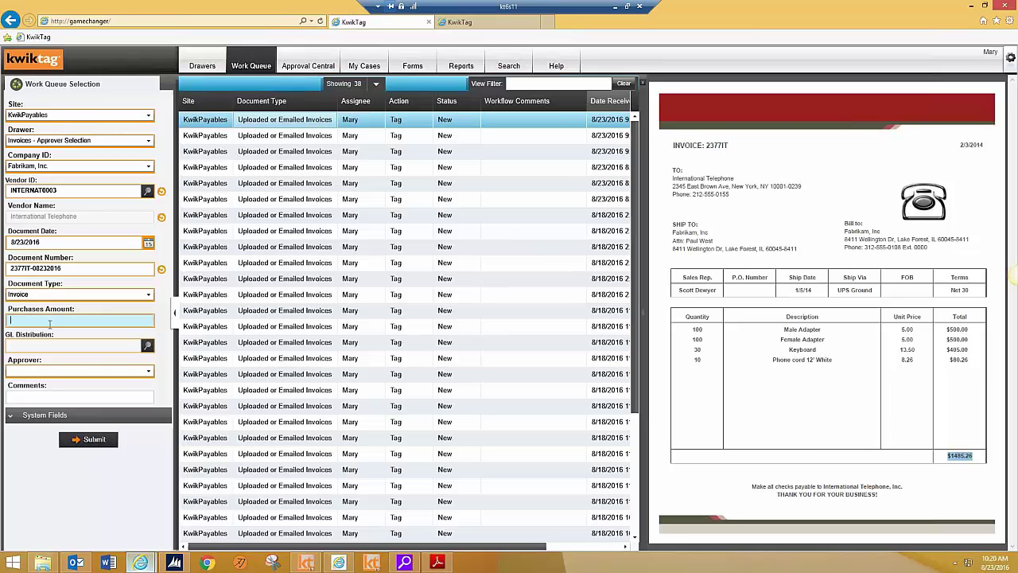
- Accept the vendor's default GL distribution and submit the invoice with the department manager account sharing the signed-in user's first name as approver
click(146, 345)
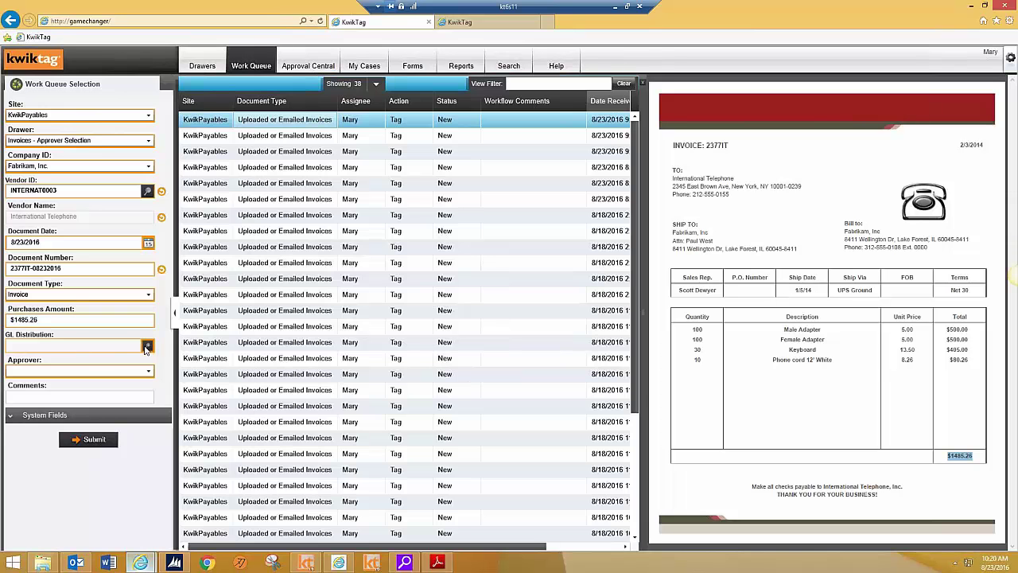
click(527, 291)
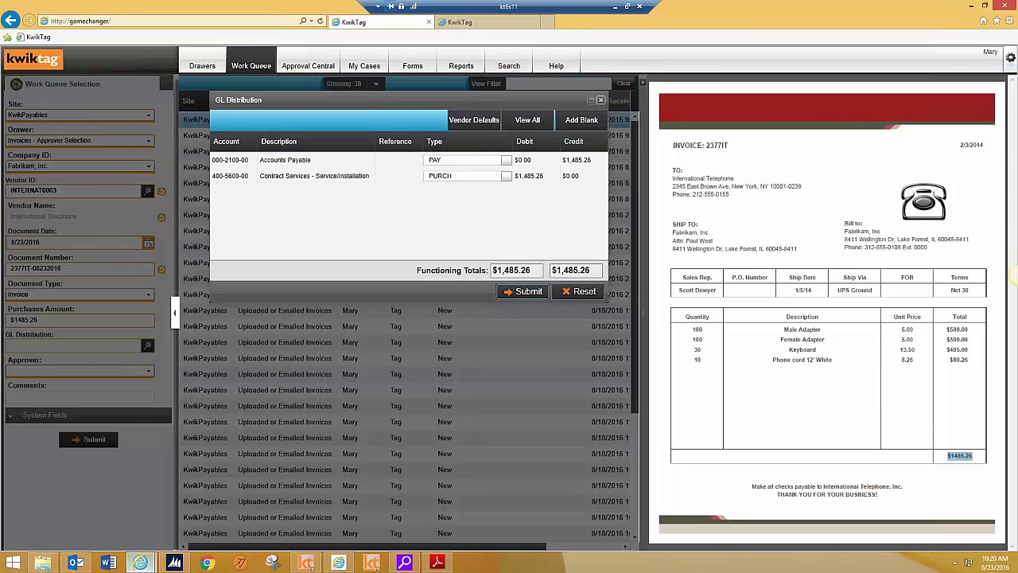
click(148, 371)
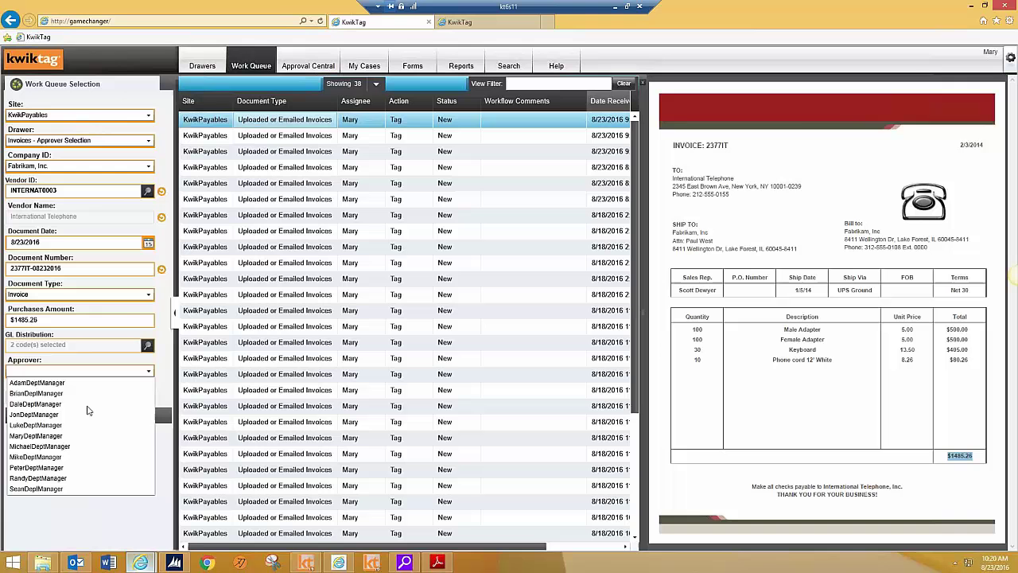
click(36, 436)
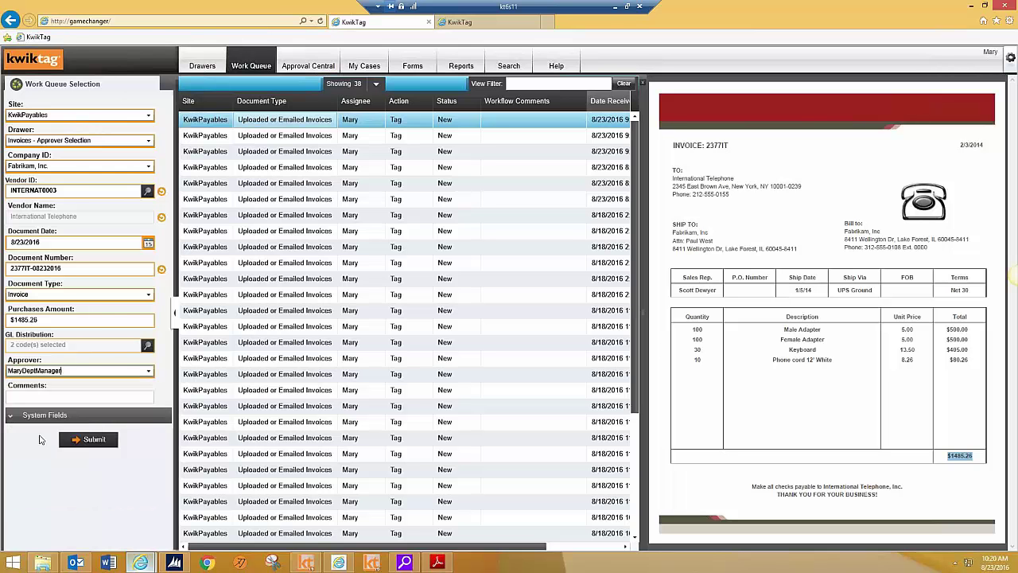
click(89, 442)
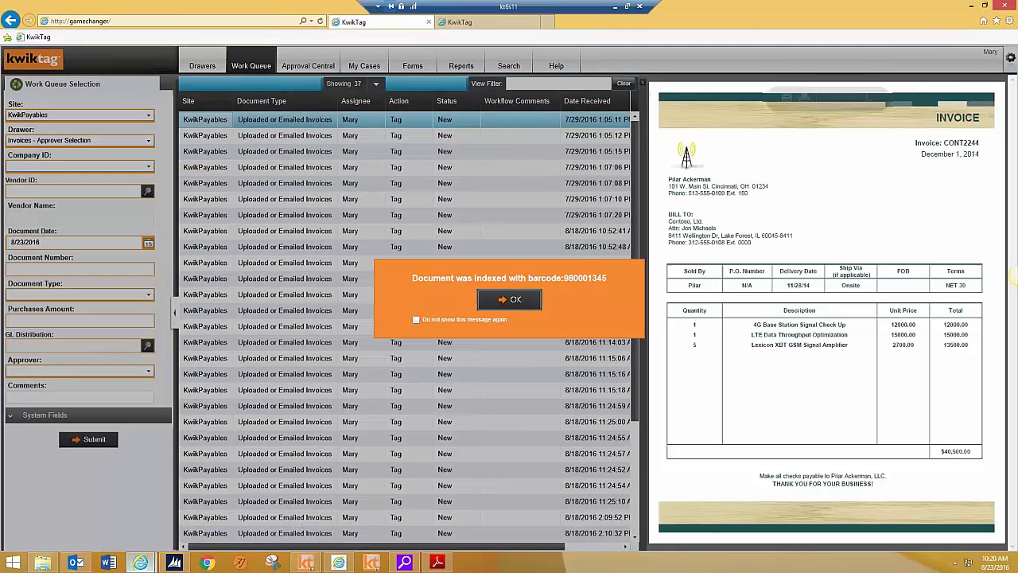
click(499, 299)
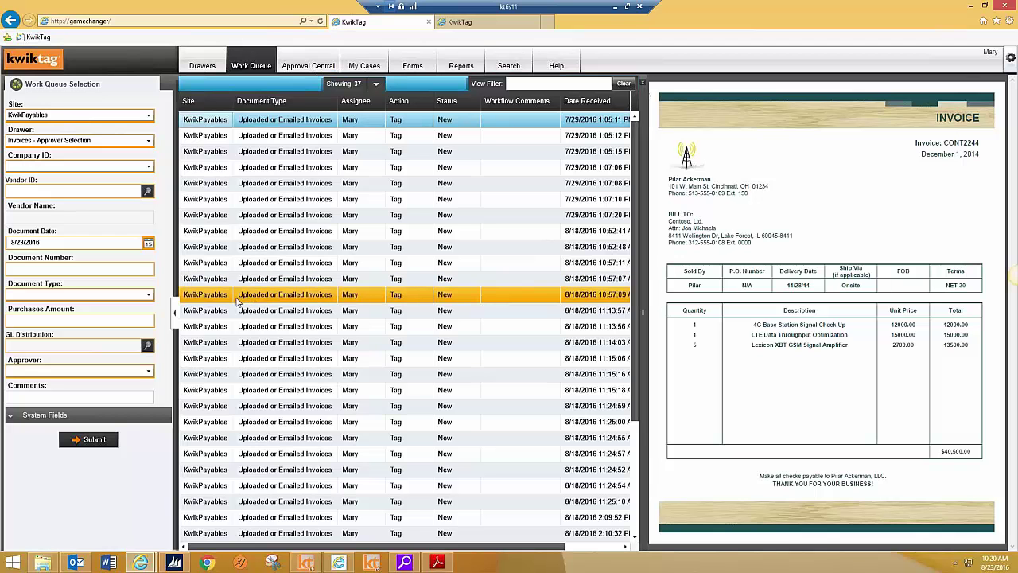
- In the approver's KwikTag session, refresh Approval Central and approve the International Telephone invoice 2377IT-08232016
click(463, 23)
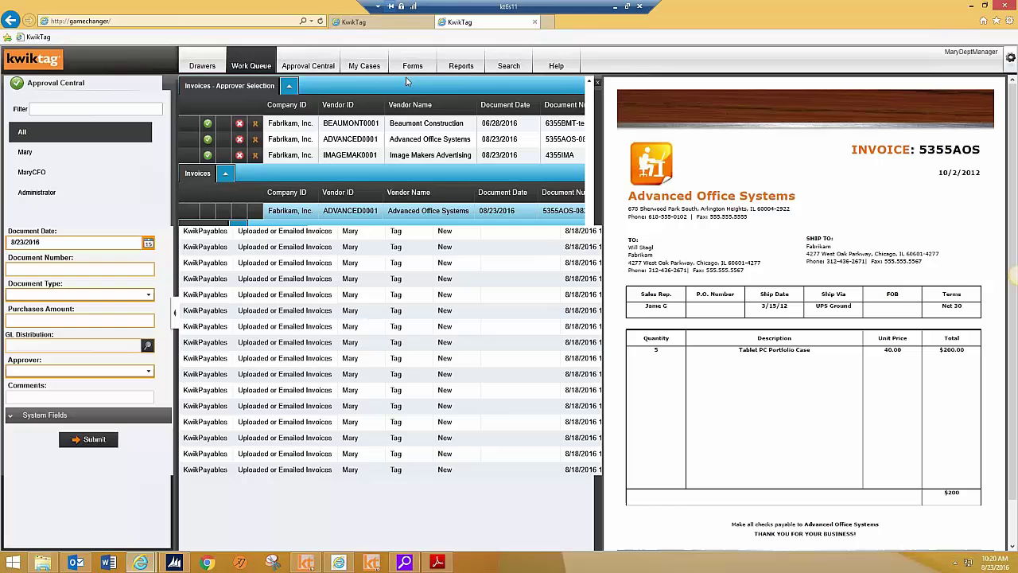
right_click(364, 124)
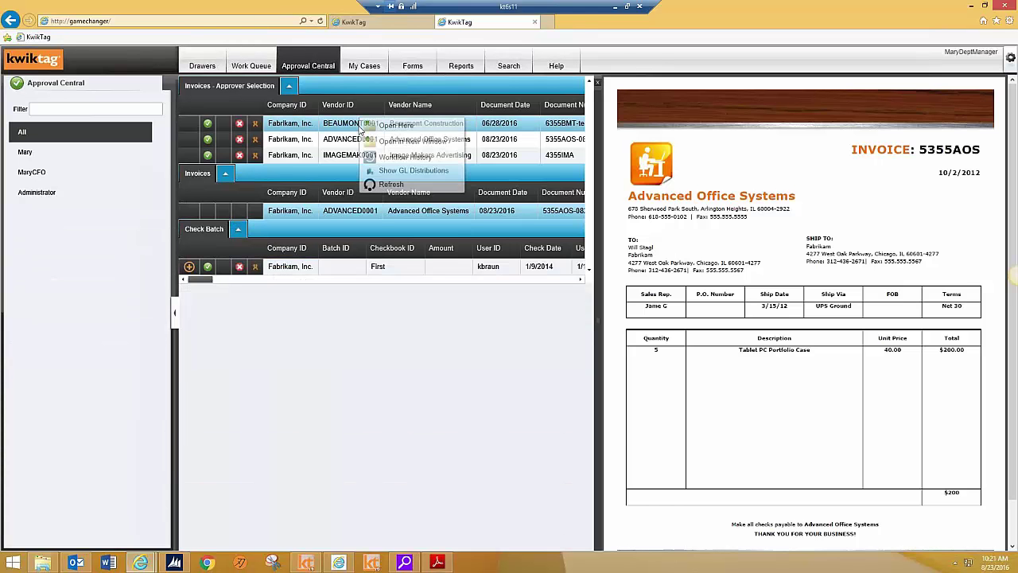
click(380, 171)
right_click(367, 139)
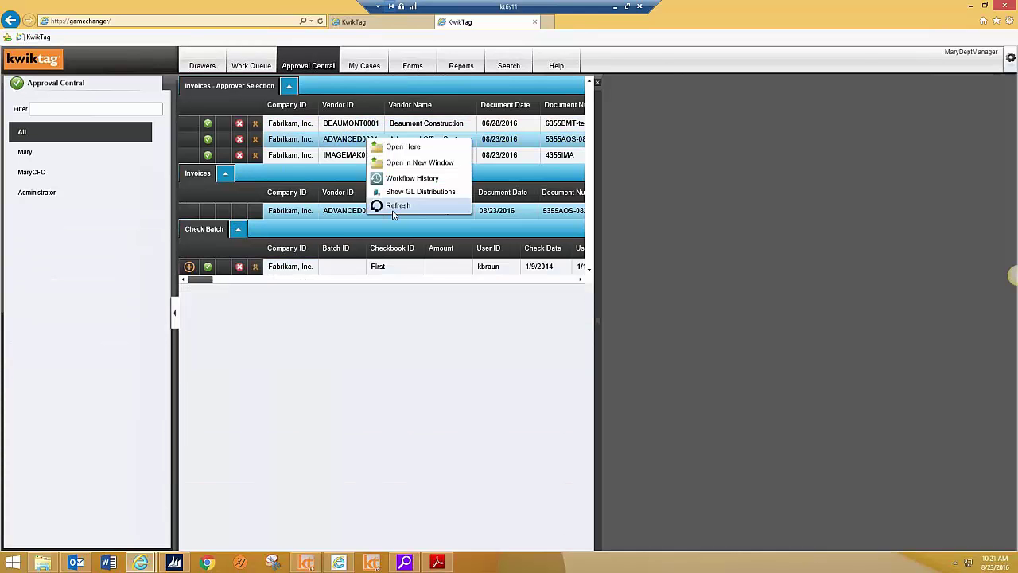
click(396, 206)
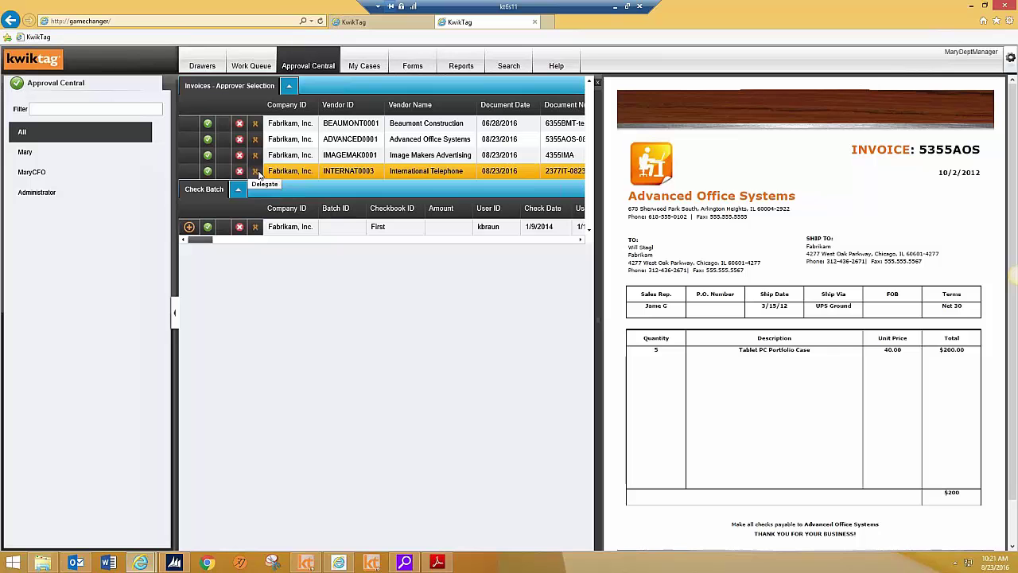
click(208, 172)
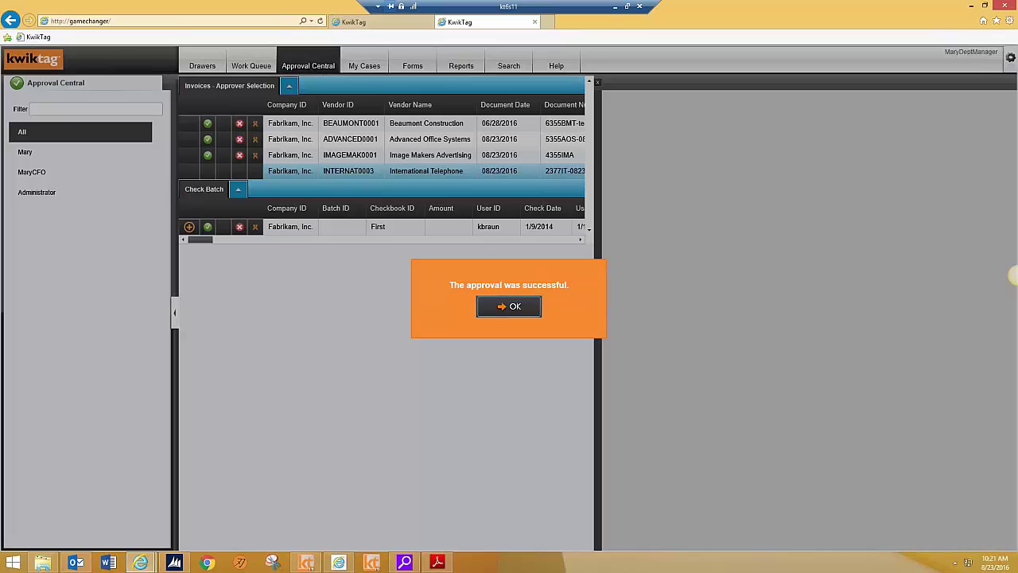
click(495, 309)
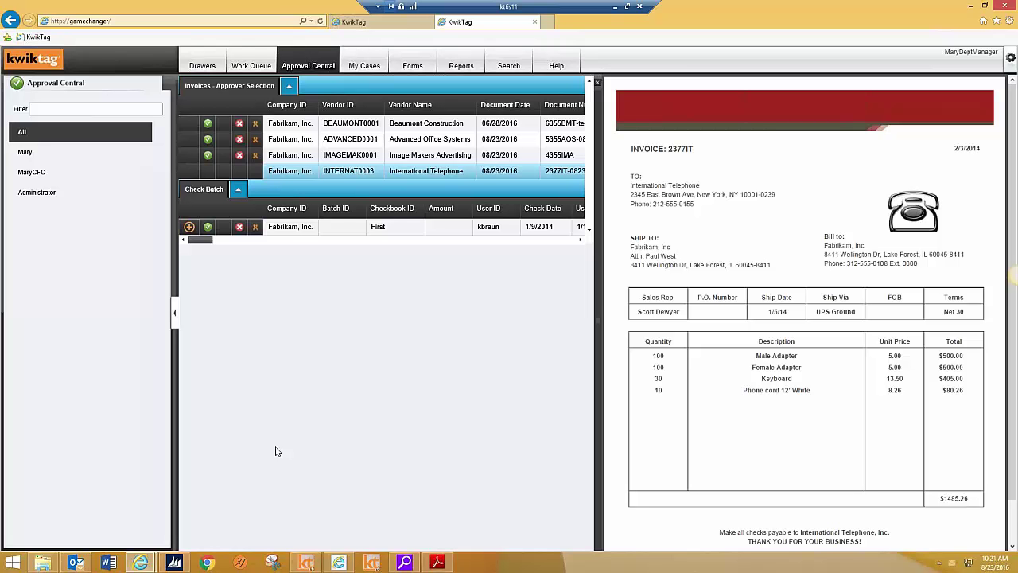
- Open the Drawers view and return to Approval Central with the pending approvals reloaded
click(203, 69)
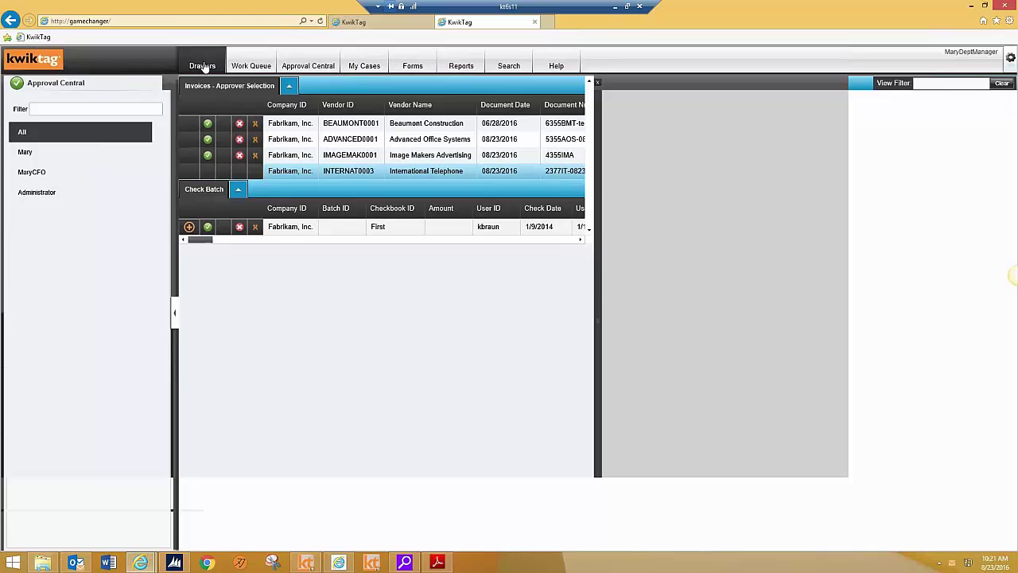
click(205, 67)
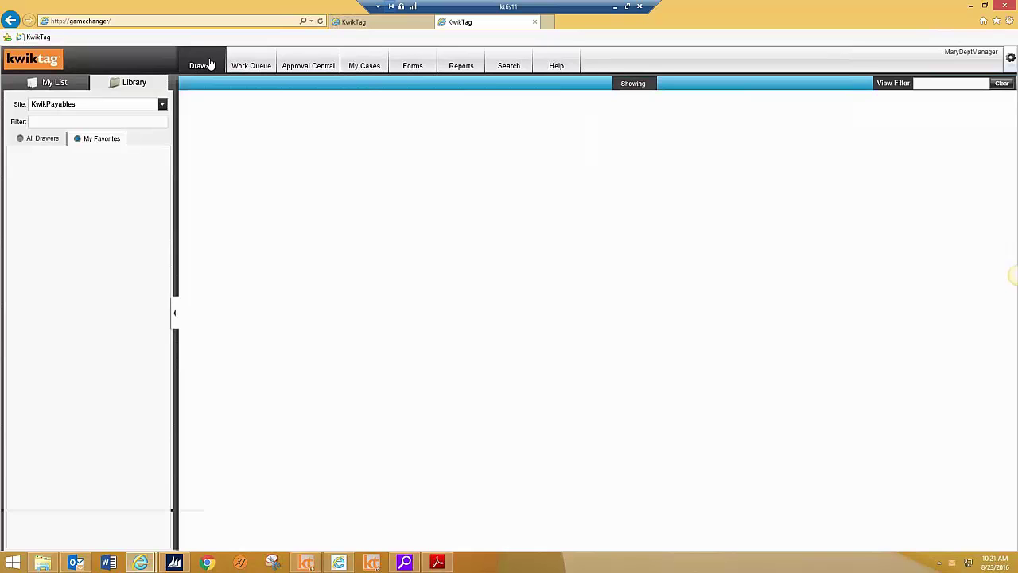
click(285, 69)
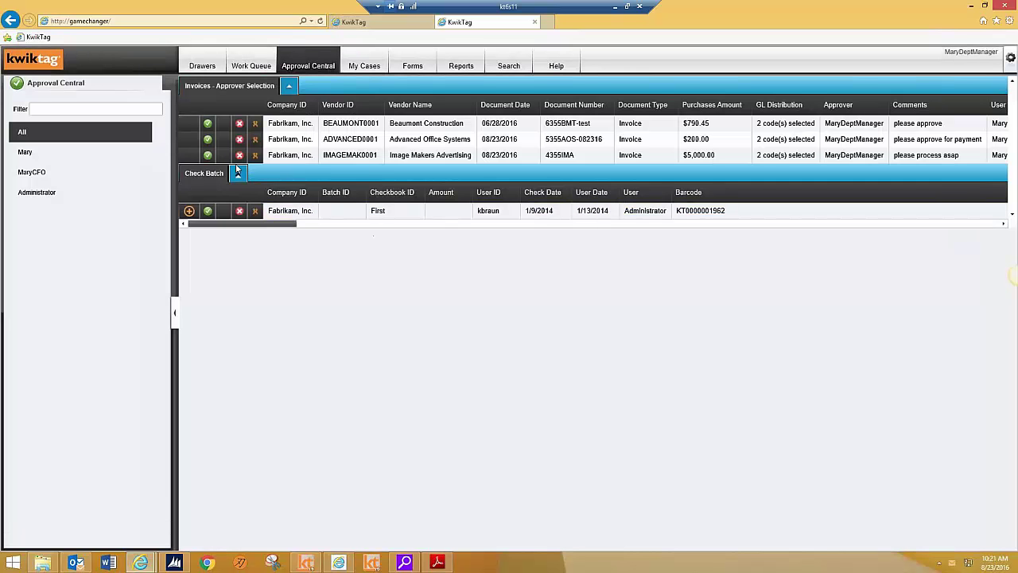
- View the workflow history of the Image Makers Advertising invoice 4355IMA and close it
right_click(291, 155)
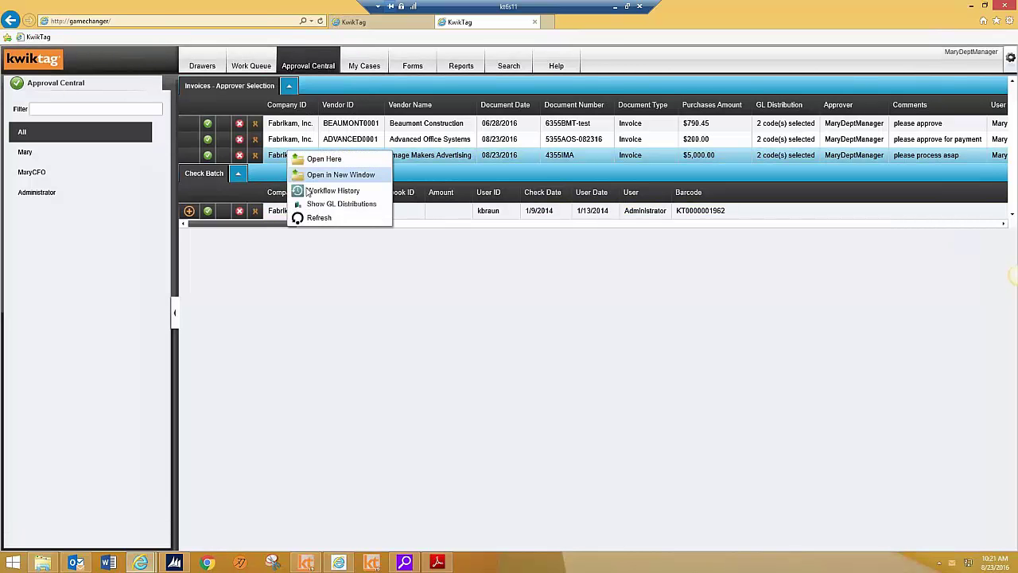
click(309, 194)
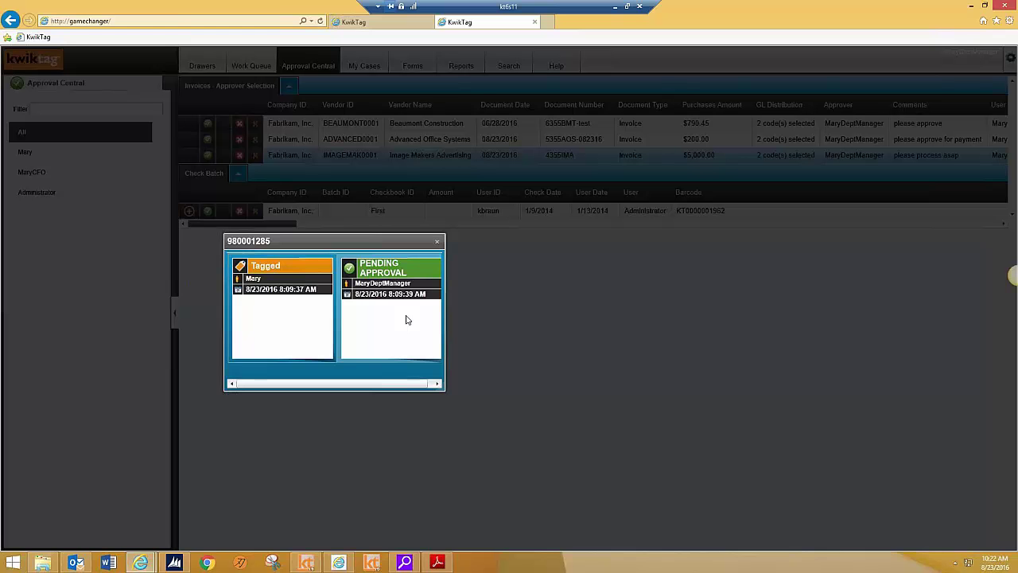
click(438, 243)
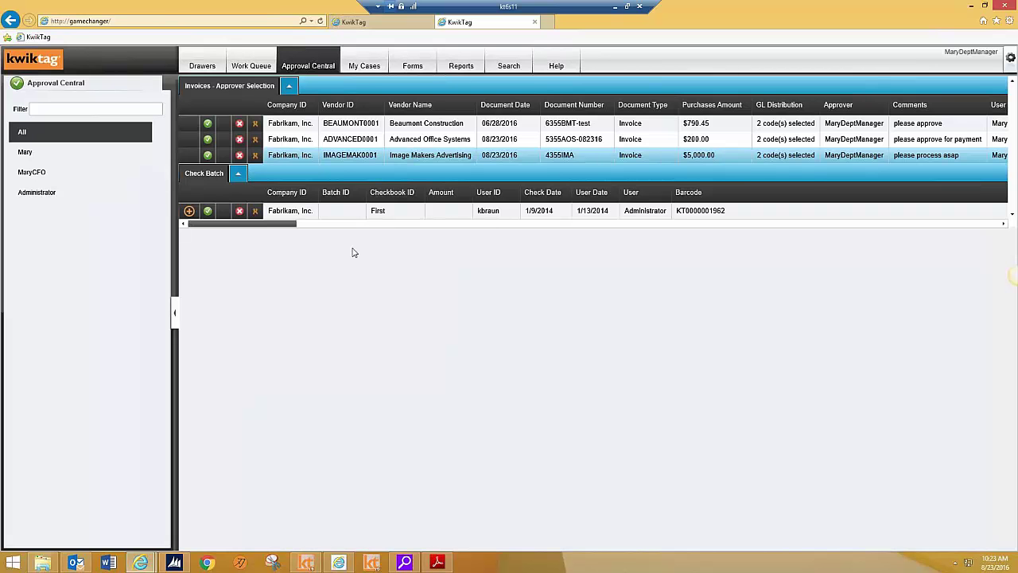
- Display the Image Makers Advertising invoice 4355IMA beside the approval list and examine its vendor, billing and ship-to details
right_click(345, 159)
click(357, 162)
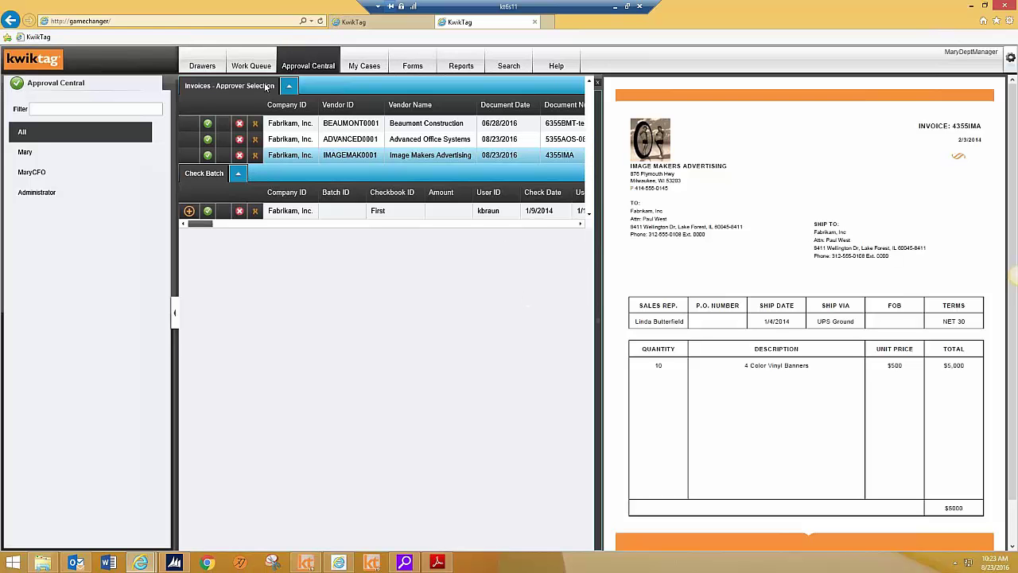
click(279, 213)
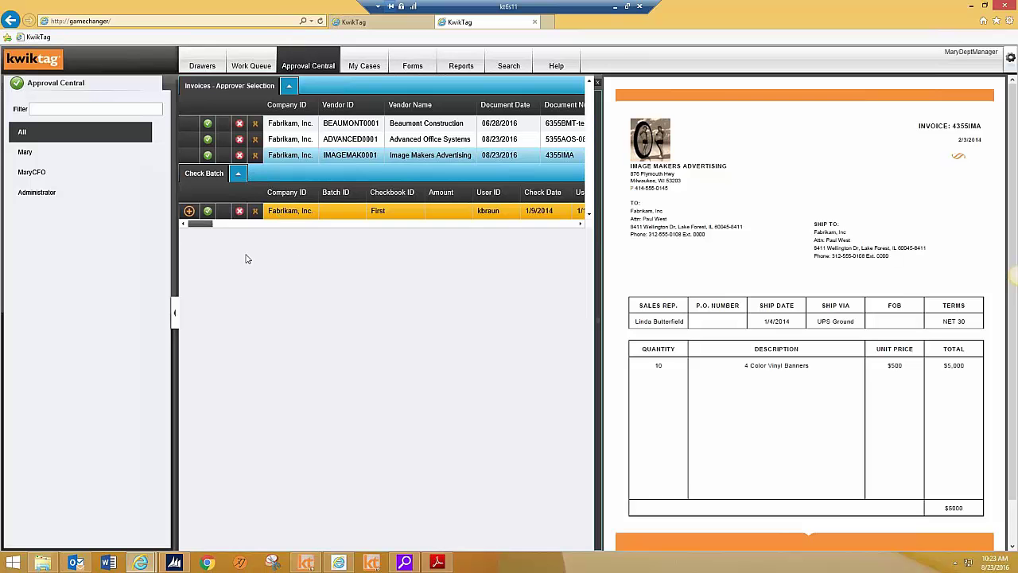
drag(626, 167, 888, 256)
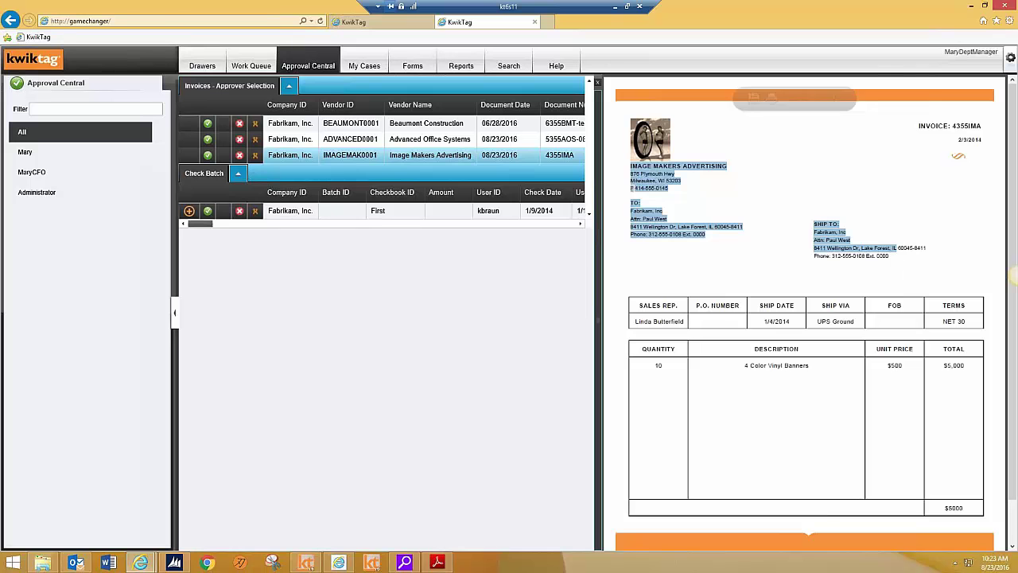
click(533, 220)
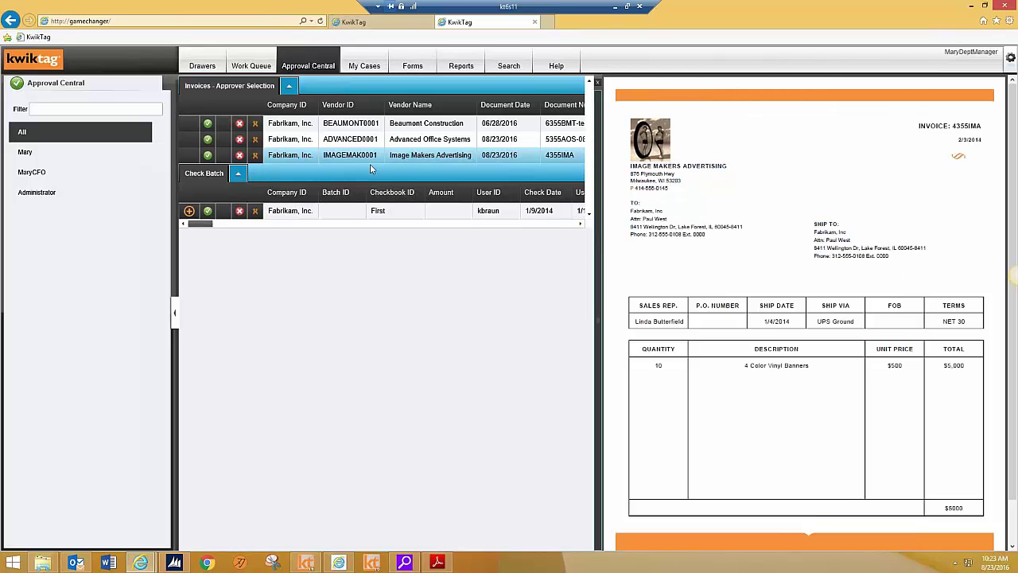